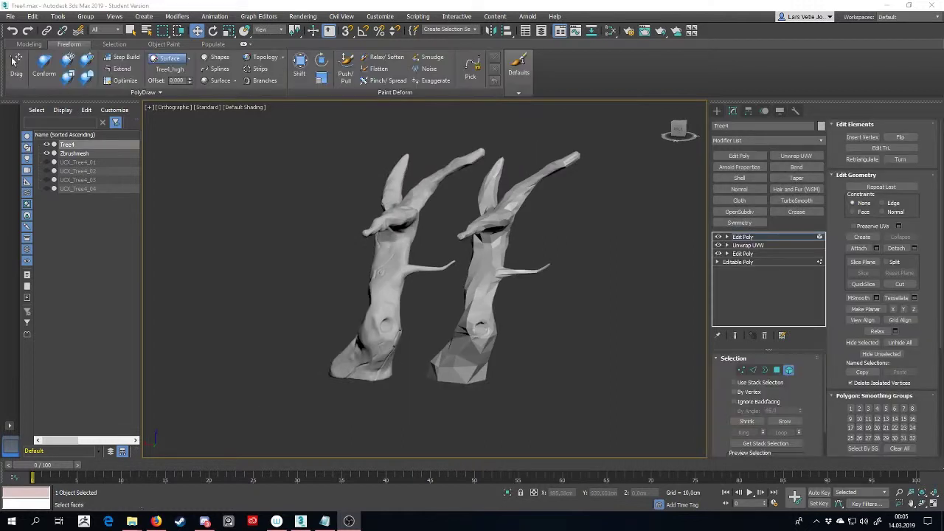
Step: Add an Edit Poly modifier and an Unwrap UVW modifier on top of Tree4's modifier stack
{"action": "middle_click_drag", "start_coordinate": [472, 273], "coordinate": [455, 277]}
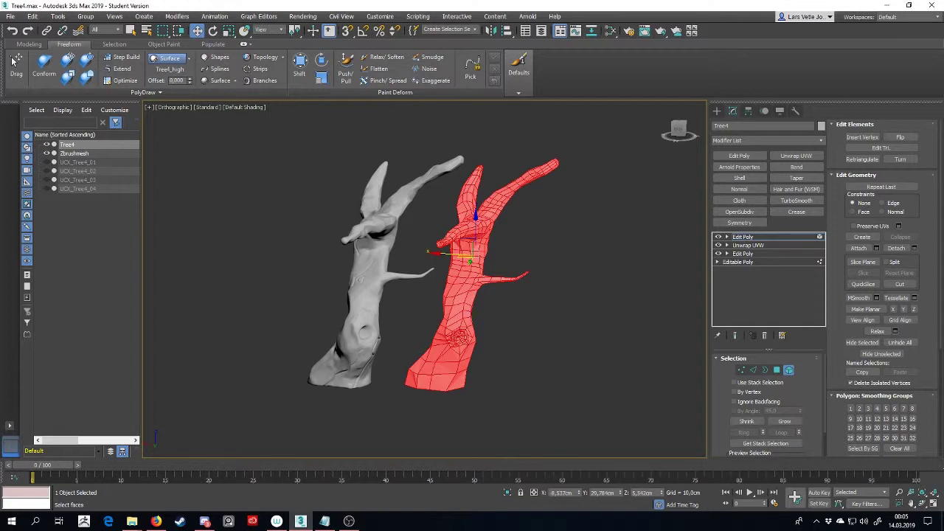
{"action": "scroll", "coordinate": [466, 316], "scroll_direction": "up", "scroll_amount": 4}
{"action": "scroll", "coordinate": [466, 317], "scroll_direction": "down", "scroll_amount": 4}
{"action": "middle_click_drag", "start_coordinate": [466, 316], "coordinate": [428, 332], "text": "alt"}
{"action": "left_click", "coordinate": [739, 156]}
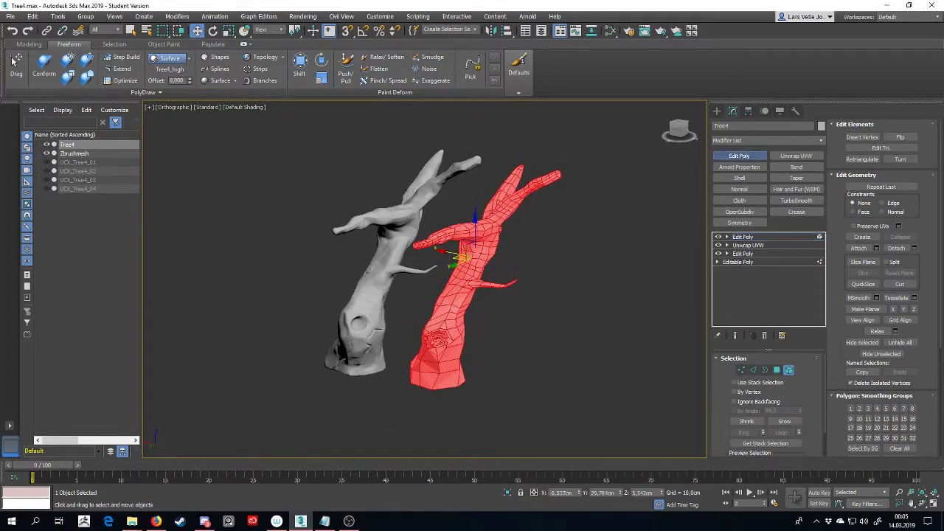
{"action": "left_click", "coordinate": [796, 156]}
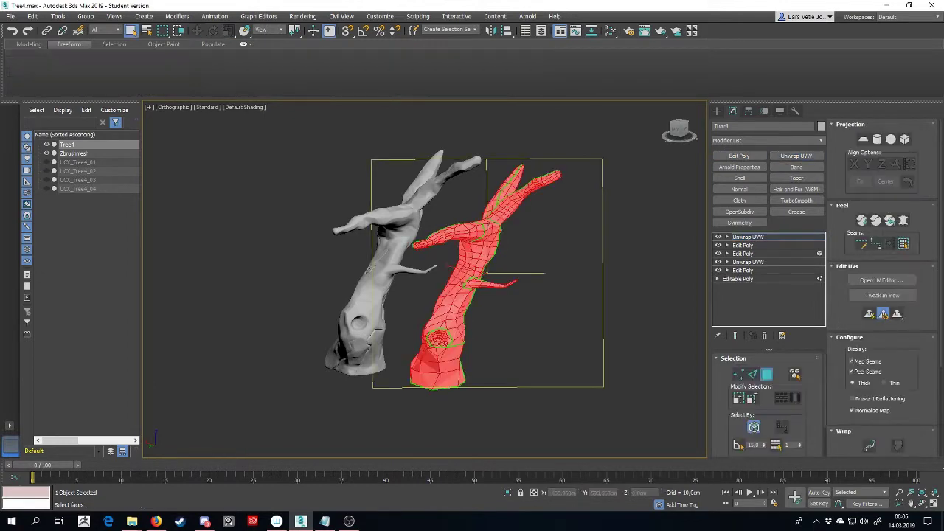
Step: Open the UV editor for Tree4 and examine its UV islands and the matching seams on the model
{"action": "left_click", "coordinate": [881, 280]}
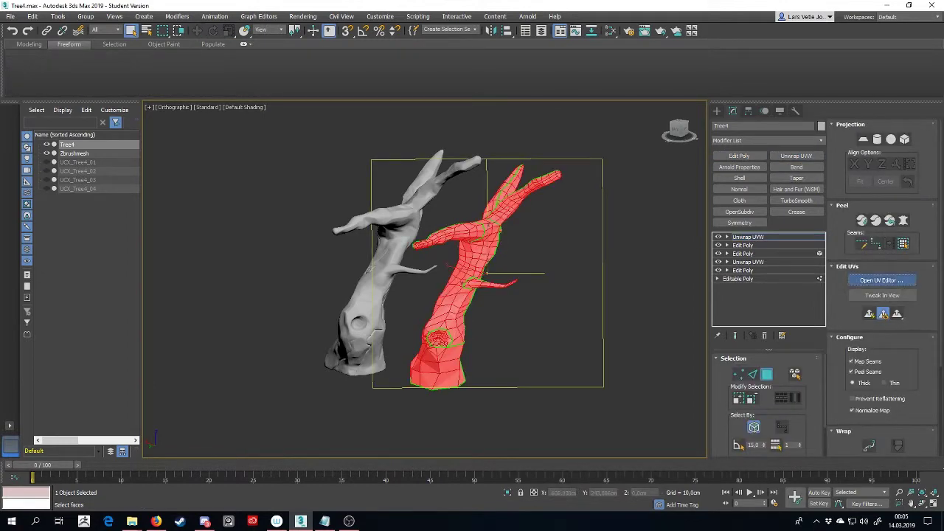
{"action": "left_click", "coordinate": [166, 235]}
{"action": "middle_click_drag", "start_coordinate": [168, 238], "coordinate": [163, 231]}
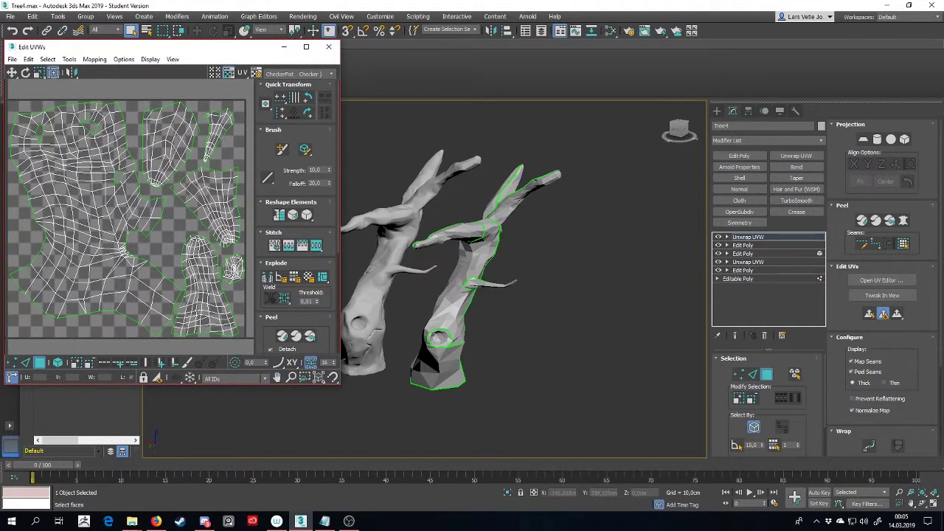
{"action": "middle_click_drag", "start_coordinate": [370, 269], "coordinate": [414, 281], "text": "alt"}
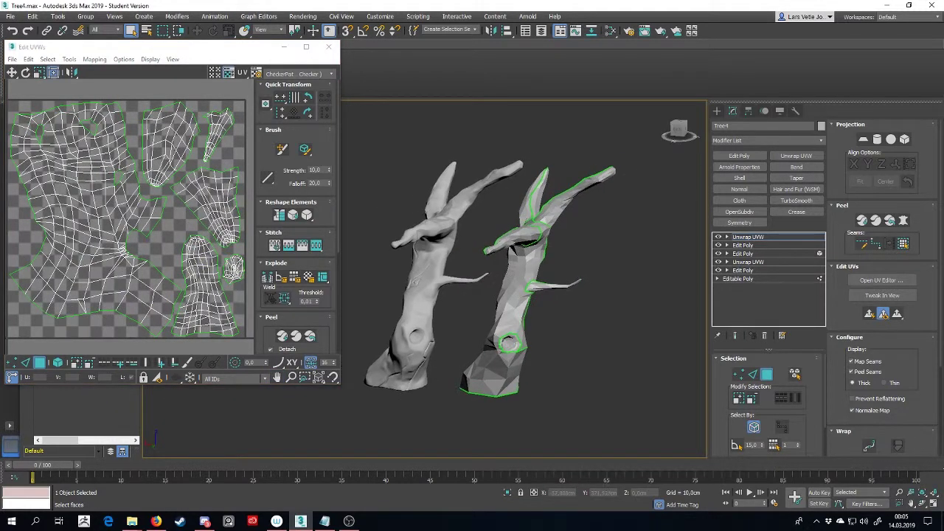
{"action": "middle_click_drag", "start_coordinate": [534, 289], "coordinate": [546, 287], "text": "alt"}
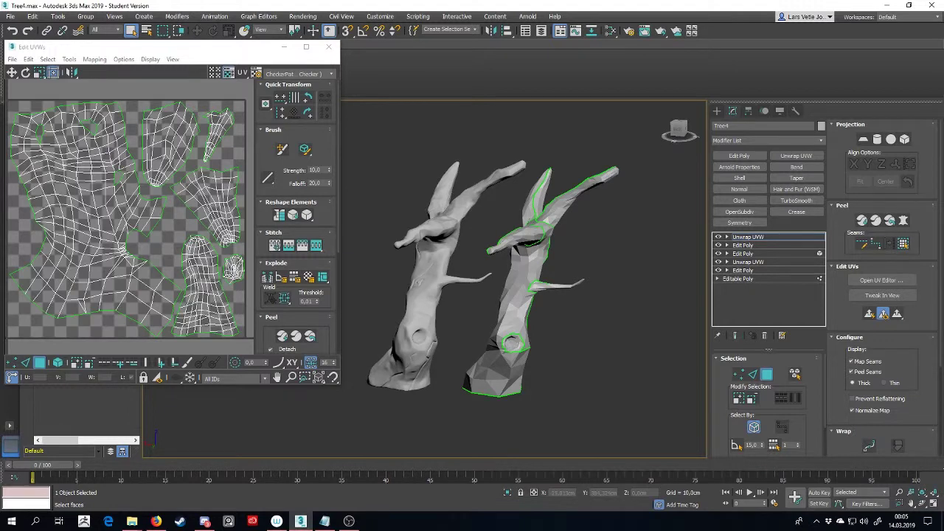
Step: Turn on edged faces in the viewport and add another Edit Poly modifier above Tree4's new Unwrap UVW
{"action": "scroll", "coordinate": [511, 316], "scroll_direction": "up", "scroll_amount": 3}
{"action": "key", "text": "F4"}
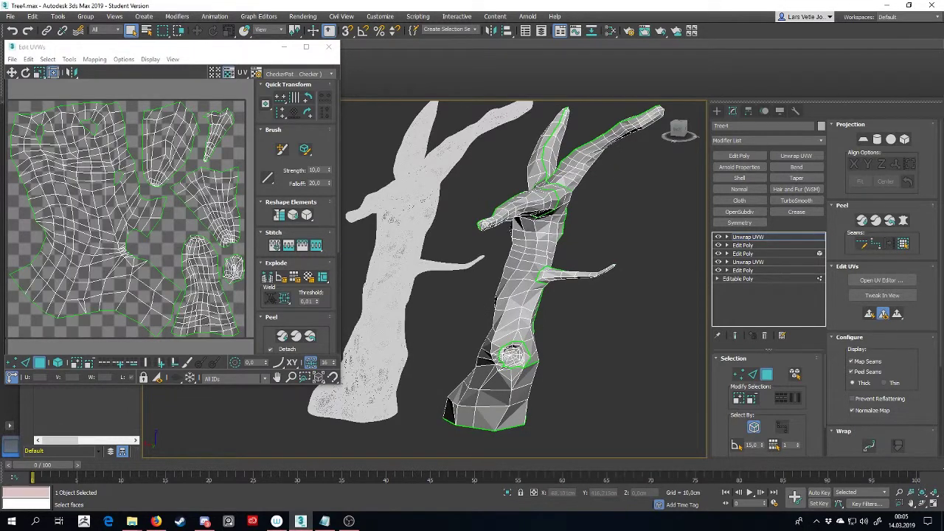
{"action": "scroll", "coordinate": [483, 321], "scroll_direction": "down", "scroll_amount": 3}
{"action": "middle_click_drag", "start_coordinate": [483, 321], "coordinate": [503, 320], "text": "alt"}
{"action": "scroll", "coordinate": [500, 315], "scroll_direction": "up", "scroll_amount": 3}
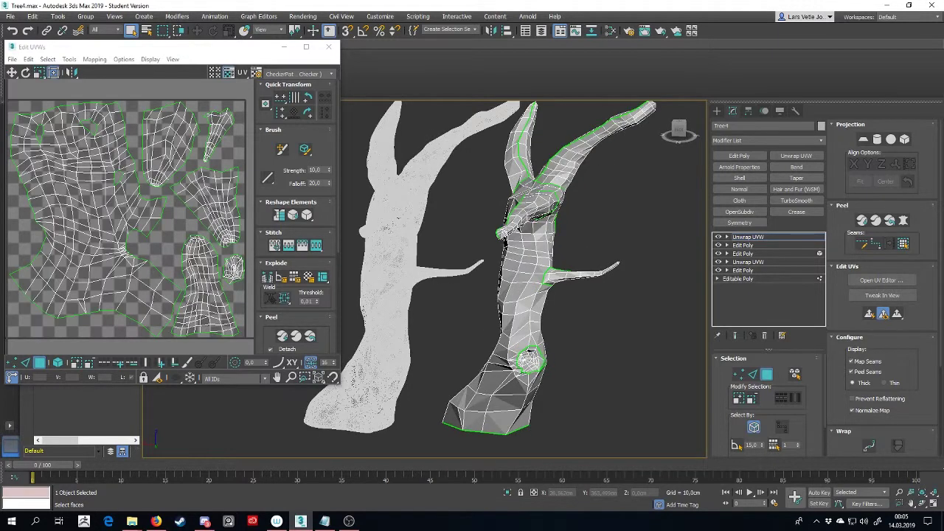
{"action": "scroll", "coordinate": [497, 315], "scroll_direction": "down", "scroll_amount": 3}
{"action": "left_click", "coordinate": [739, 156]}
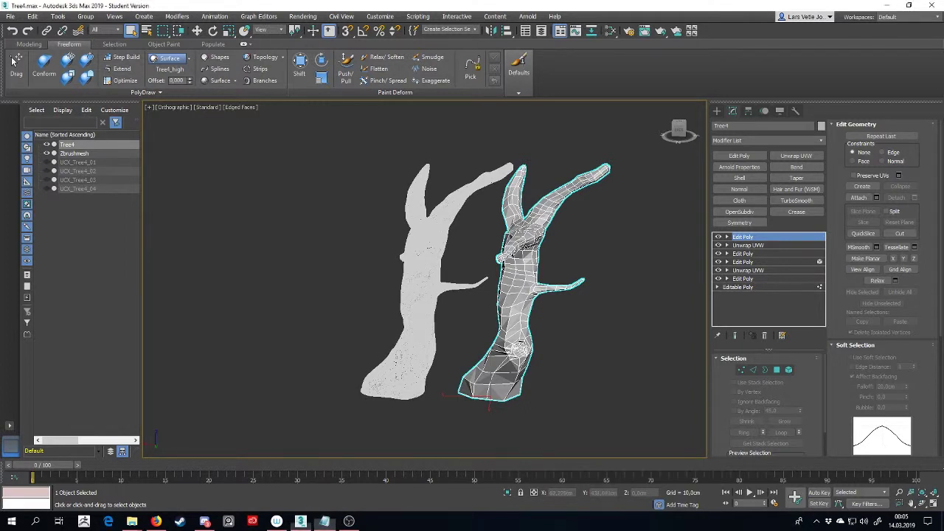
Step: Move the Zbrushmesh sideways onto Tree4 so the two meshes overlap, at about X 21.8 cm
{"action": "left_click", "coordinate": [412, 349]}
{"action": "middle_click_drag", "start_coordinate": [413, 350], "coordinate": [411, 350]}
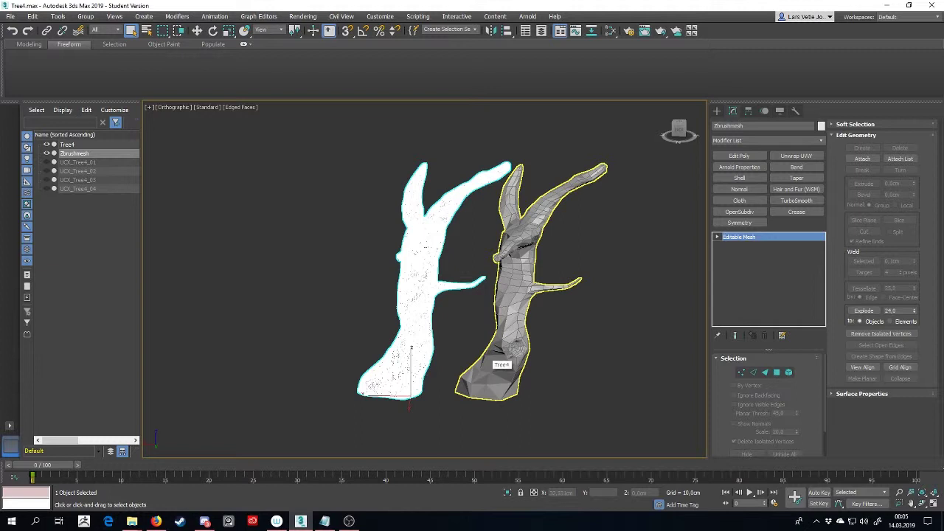
{"action": "key", "text": "w"}
{"action": "middle_click_drag", "start_coordinate": [509, 284], "coordinate": [511, 314], "text": "alt"}
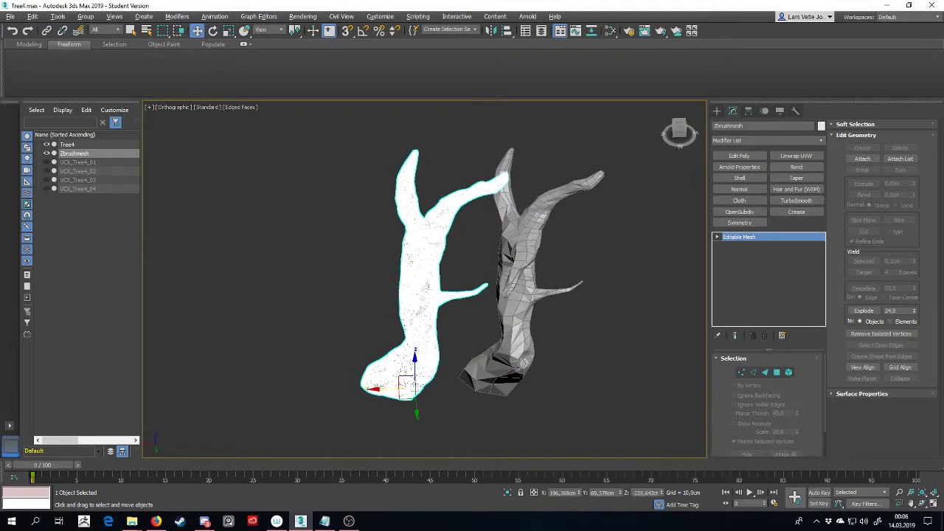
{"action": "left_click_drag", "start_coordinate": [408, 381], "coordinate": [506, 382]}
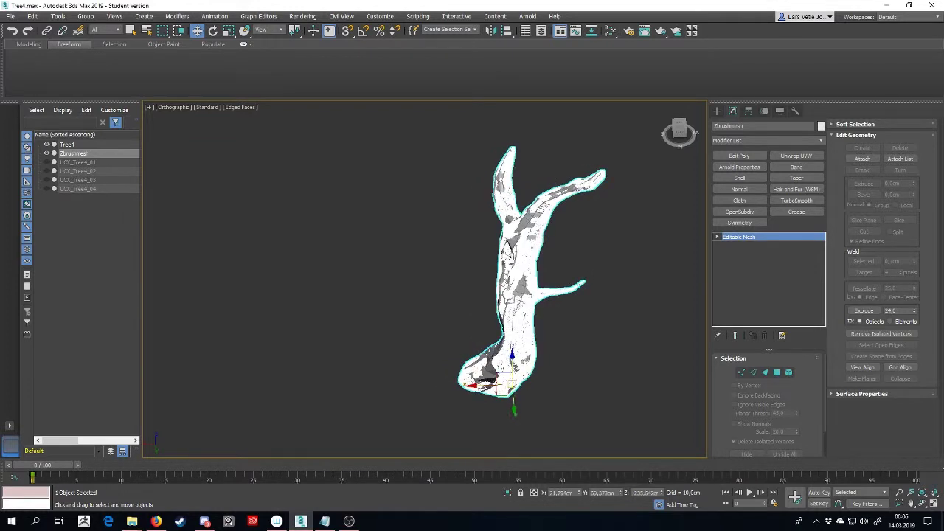
{"action": "middle_click_drag", "start_coordinate": [506, 376], "coordinate": [508, 352], "text": "alt"}
{"action": "middle_click_drag", "start_coordinate": [508, 351], "coordinate": [484, 345]}
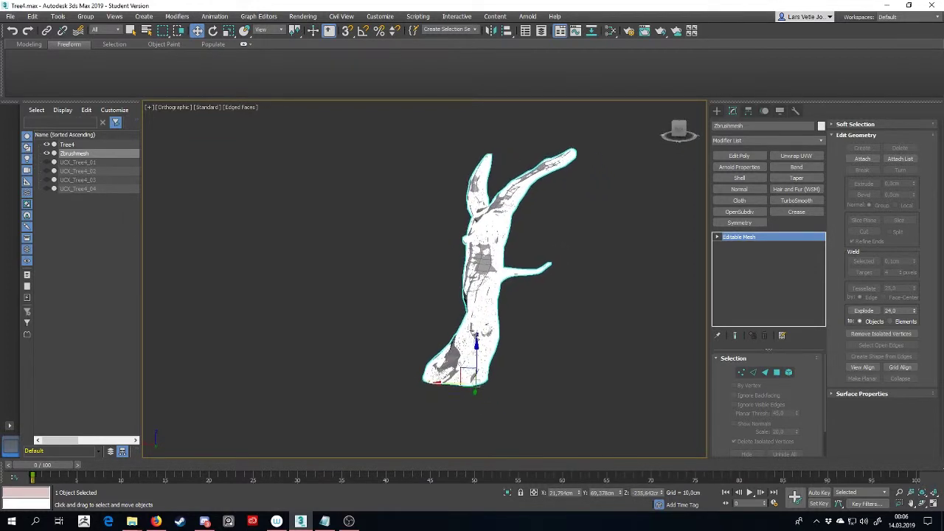
Step: Try moving Tree4 sideways away from the overlapping Zbrushmesh, and undo the move
{"action": "left_click", "coordinate": [583, 214]}
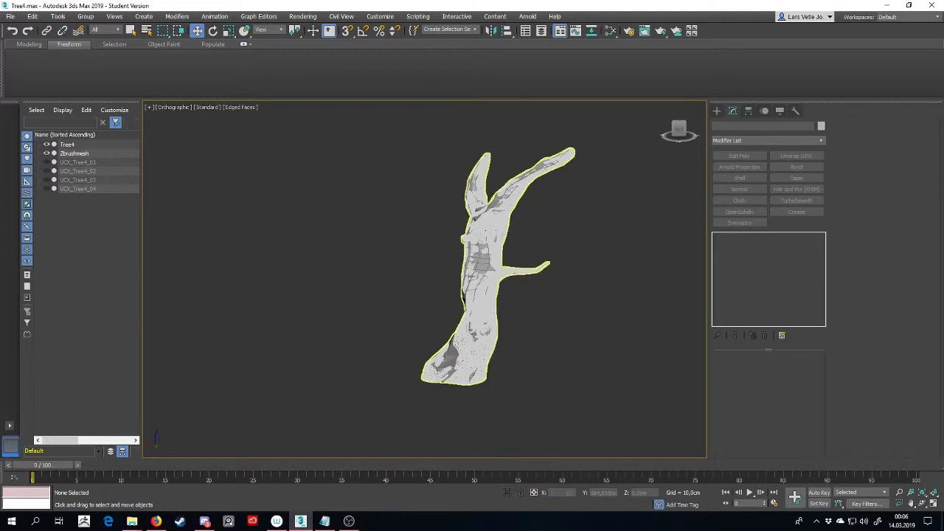
{"action": "left_click", "coordinate": [483, 252]}
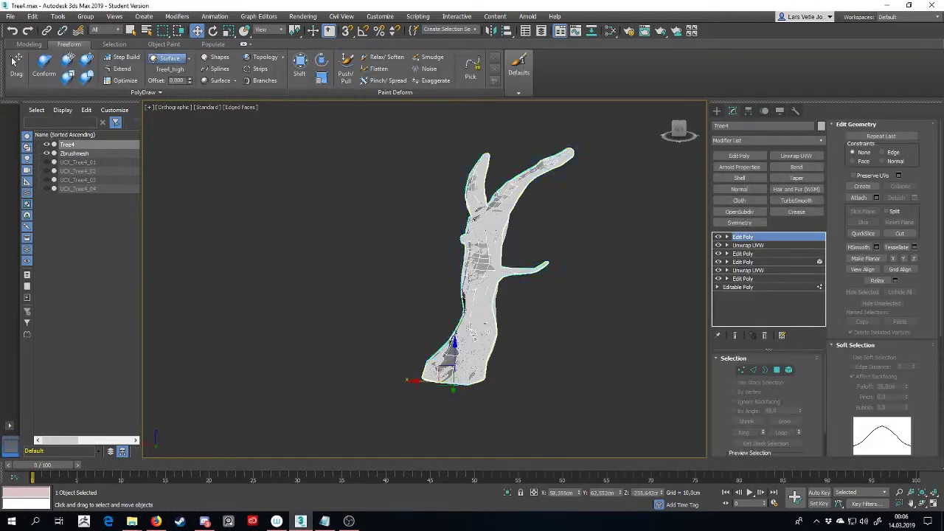
{"action": "key", "text": "z"}
{"action": "left_click", "coordinate": [383, 254]}
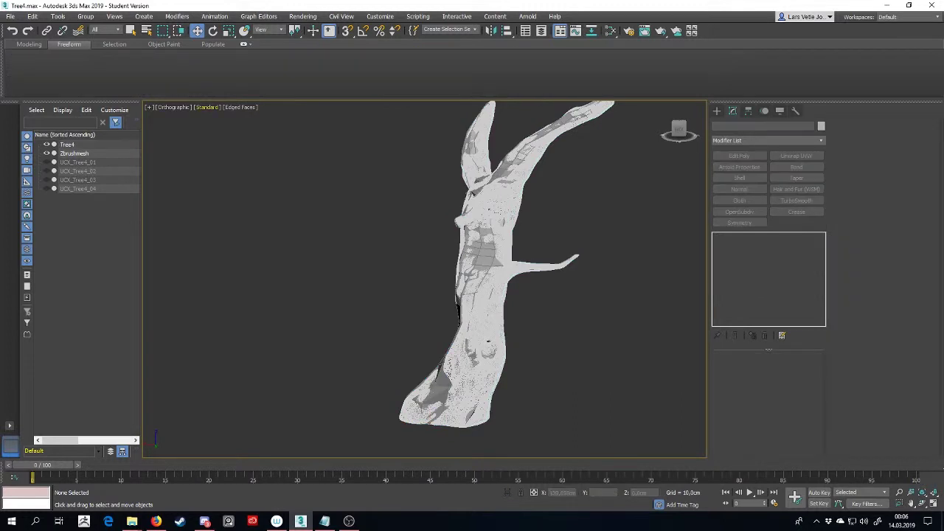
{"action": "left_click", "coordinate": [480, 254]}
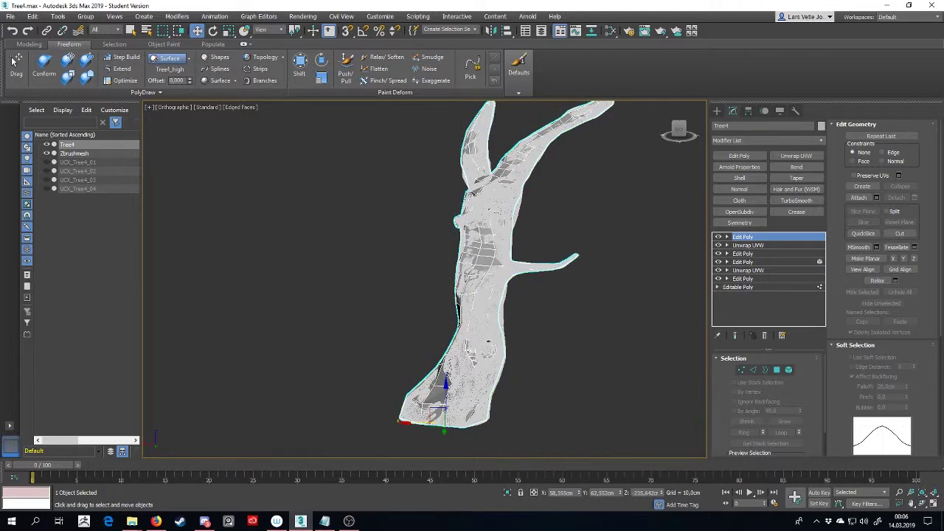
{"action": "left_click_drag", "start_coordinate": [425, 423], "coordinate": [270, 423]}
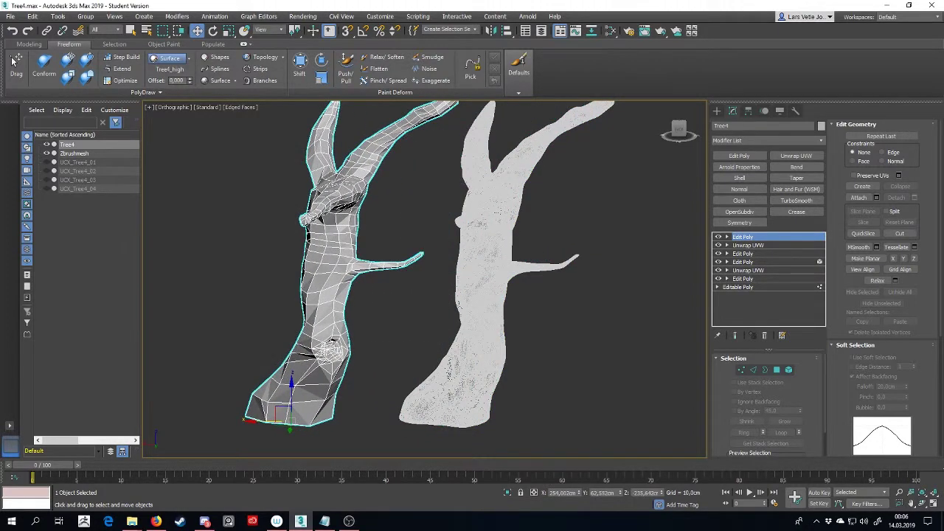
{"action": "key", "text": "ctrl+z"}
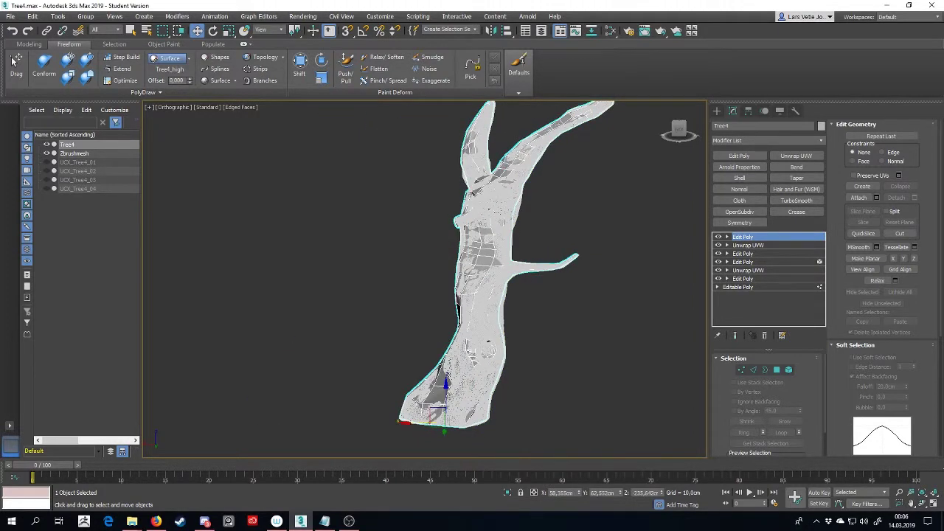
Step: Set the Zbrushmesh's X position to 23,611 cm to align it precisely with Tree4
{"action": "left_click", "coordinate": [483, 295]}
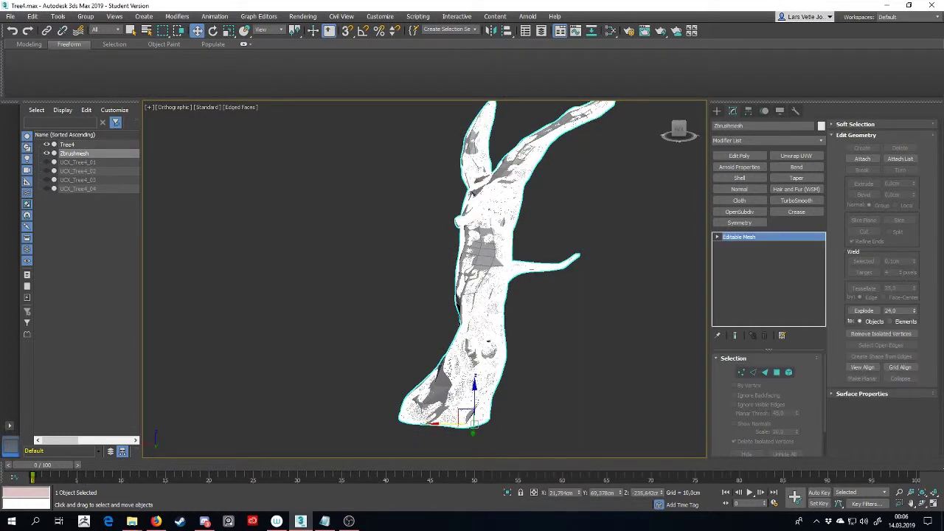
{"action": "left_click", "coordinate": [324, 521]}
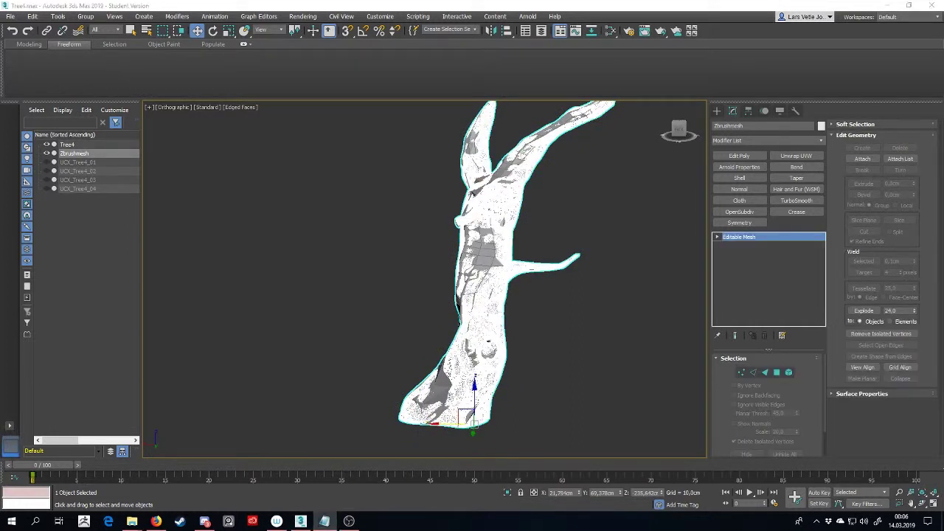
{"action": "double_click", "coordinate": [562, 492]}
{"action": "type", "text": "23,611cm"}
{"action": "key", "text": "Return"}
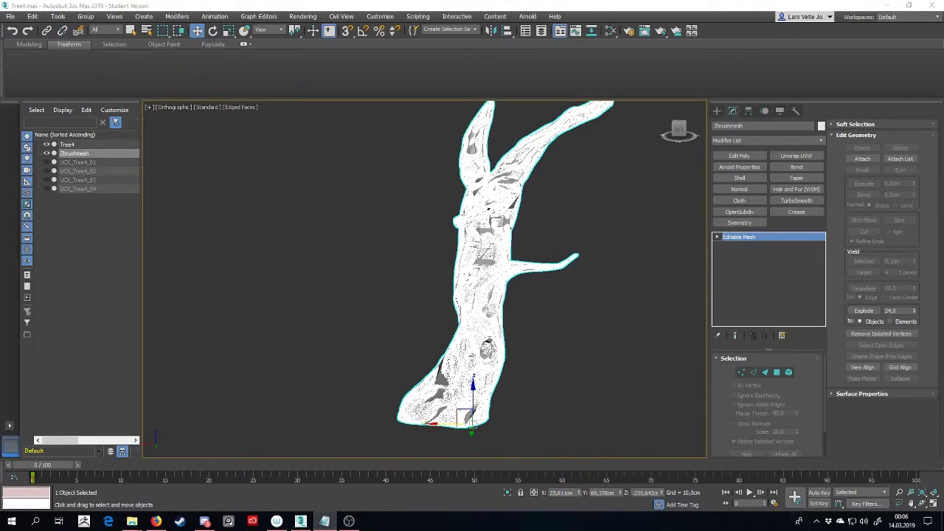
Step: Check the Zbrushmesh's Y and Z position values
{"action": "double_click", "coordinate": [601, 493]}
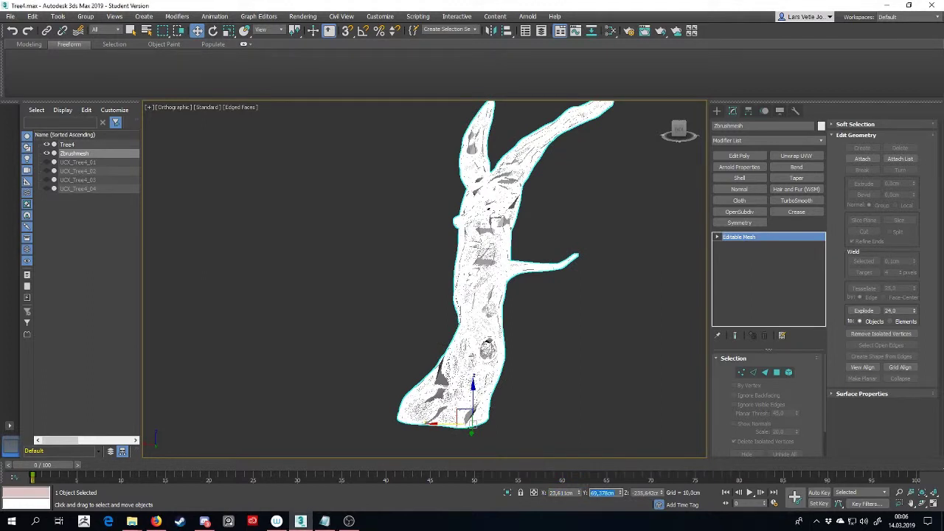
{"action": "key", "text": "alt+Tab"}
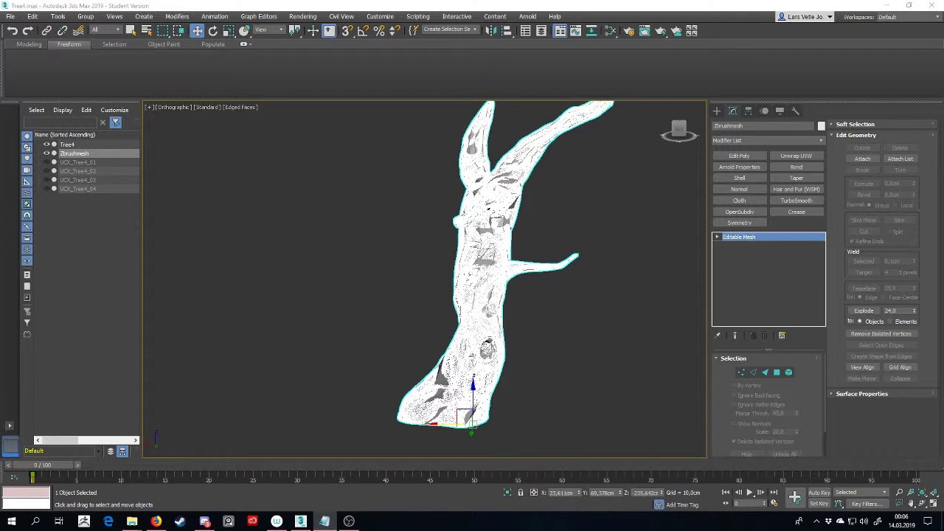
{"action": "left_click", "coordinate": [646, 493]}
{"action": "key", "text": "BackSpace"}
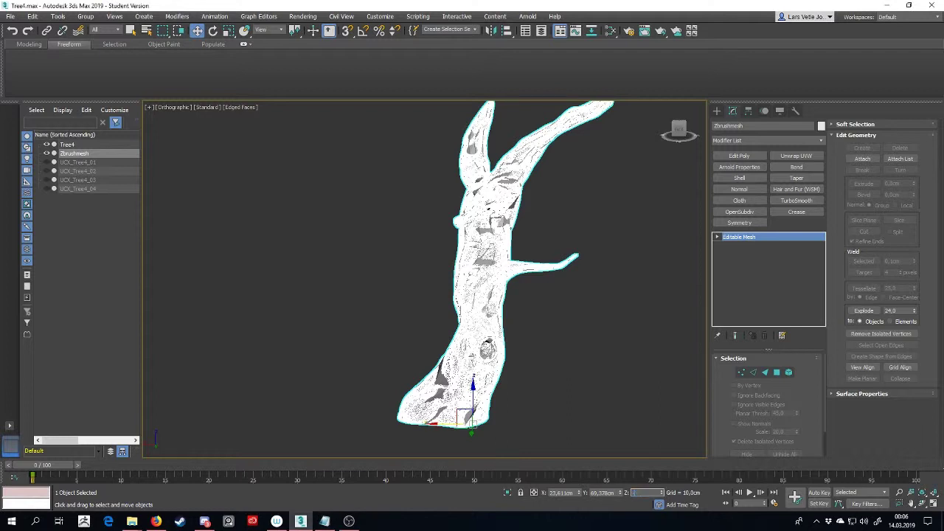
{"action": "key", "text": "alt+Tab"}
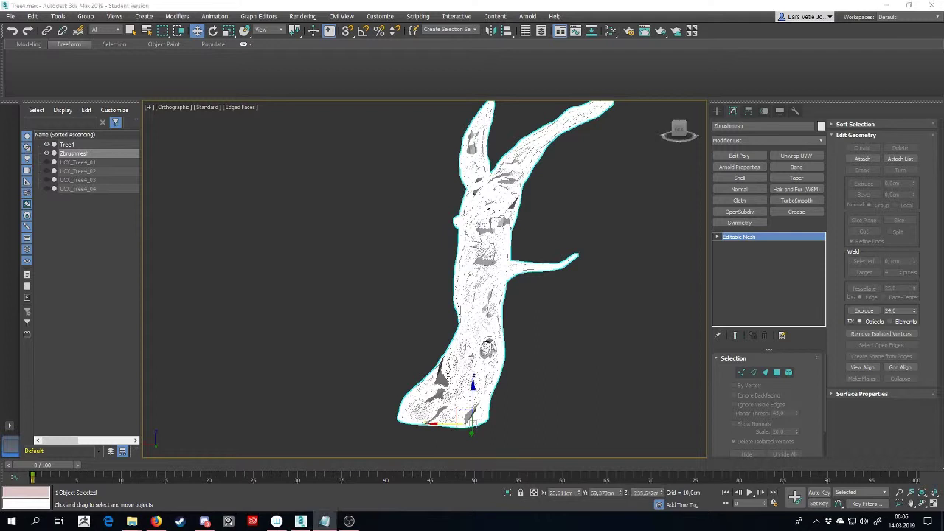
{"action": "key", "text": "alt+Tab"}
{"action": "double_click", "coordinate": [645, 493]}
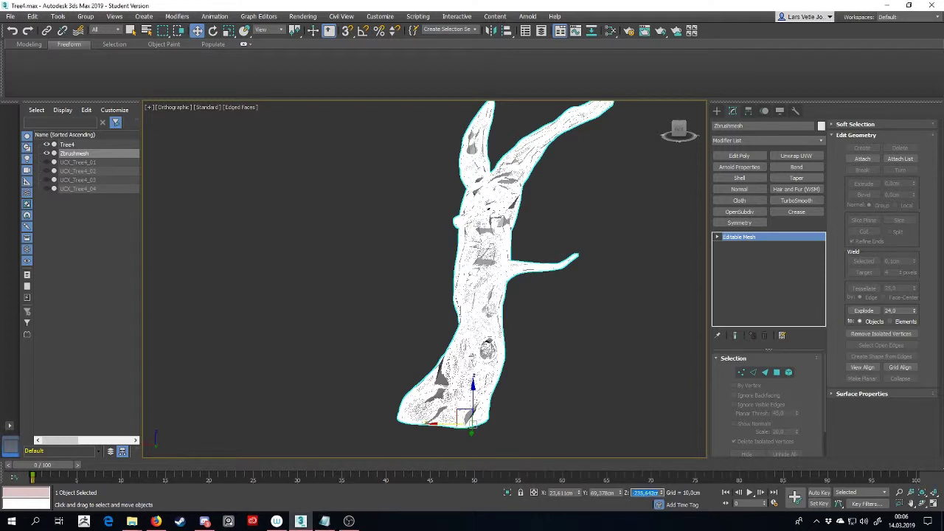
Step: View the overlapping meshes in wireframe, and return to default shading with edged faces turned off
{"action": "left_click", "coordinate": [605, 354]}
{"action": "middle_click_drag", "start_coordinate": [604, 354], "coordinate": [644, 352], "text": "alt"}
{"action": "key", "text": "F3"}
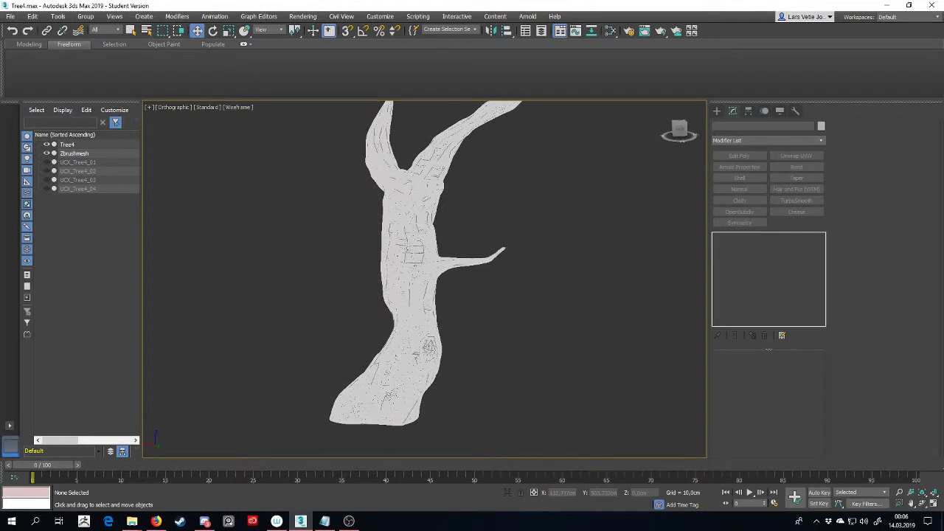
{"action": "key", "text": "F3"}
{"action": "key", "text": "F4"}
Step: Examine from all sides how closely the Zbrushmesh and Tree4 surfaces overlap, including the branches and knothole
{"action": "left_click", "coordinate": [419, 318]}
{"action": "middle_click_drag", "start_coordinate": [419, 317], "coordinate": [523, 354], "text": "alt"}
{"action": "middle_click_drag", "start_coordinate": [522, 354], "coordinate": [461, 354], "text": "alt"}
{"action": "middle_click_drag", "start_coordinate": [501, 314], "coordinate": [478, 316], "text": "alt"}
{"action": "scroll", "coordinate": [453, 238], "scroll_direction": "up", "scroll_amount": 4}
{"action": "middle_click_drag", "start_coordinate": [404, 220], "coordinate": [485, 267], "text": "alt"}
{"action": "scroll", "coordinate": [496, 324], "scroll_direction": "down", "scroll_amount": 4}
{"action": "middle_click_drag", "start_coordinate": [496, 324], "coordinate": [431, 253]}
{"action": "middle_click_drag", "start_coordinate": [431, 253], "coordinate": [377, 230], "text": "alt"}
{"action": "middle_click_drag", "start_coordinate": [391, 271], "coordinate": [498, 286], "text": "alt"}
{"action": "scroll", "coordinate": [433, 280], "scroll_direction": "down", "scroll_amount": 2}
{"action": "scroll", "coordinate": [373, 333], "scroll_direction": "up", "scroll_amount": 2}
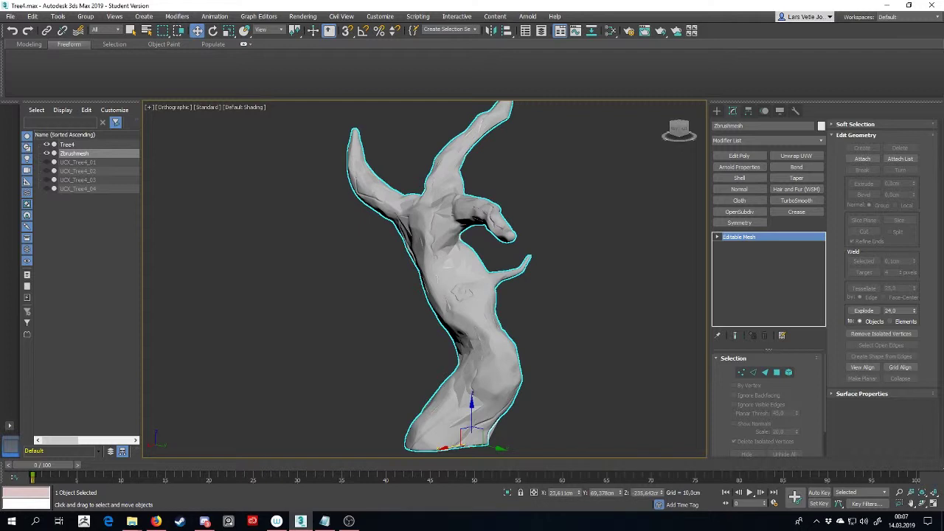
{"action": "left_click", "coordinate": [583, 288]}
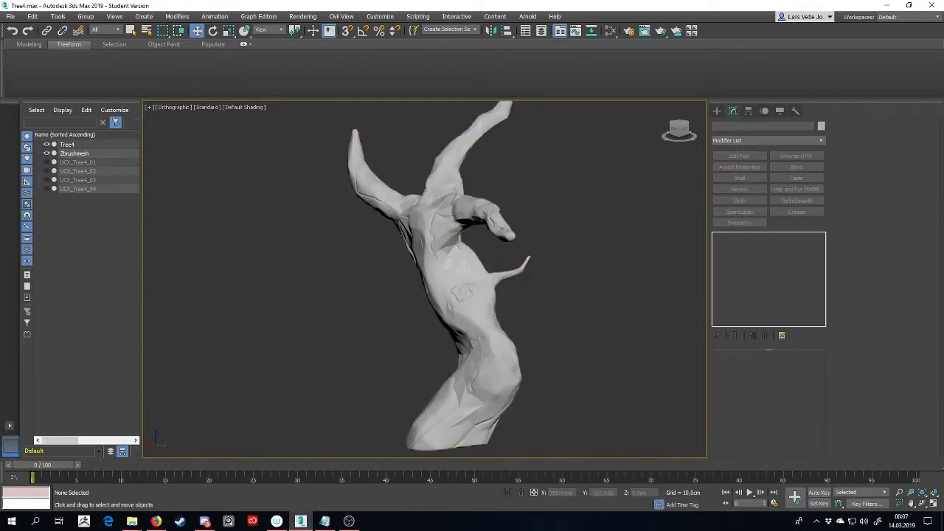
{"action": "middle_click_drag", "start_coordinate": [424, 280], "coordinate": [576, 286], "text": "alt"}
{"action": "scroll", "coordinate": [509, 283], "scroll_direction": "down", "scroll_amount": 3}
{"action": "middle_click_drag", "start_coordinate": [671, 356], "coordinate": [694, 364], "text": "alt"}
{"action": "middle_click_drag", "start_coordinate": [693, 365], "coordinate": [520, 331]}
{"action": "scroll", "coordinate": [596, 359], "scroll_direction": "up", "scroll_amount": 4}
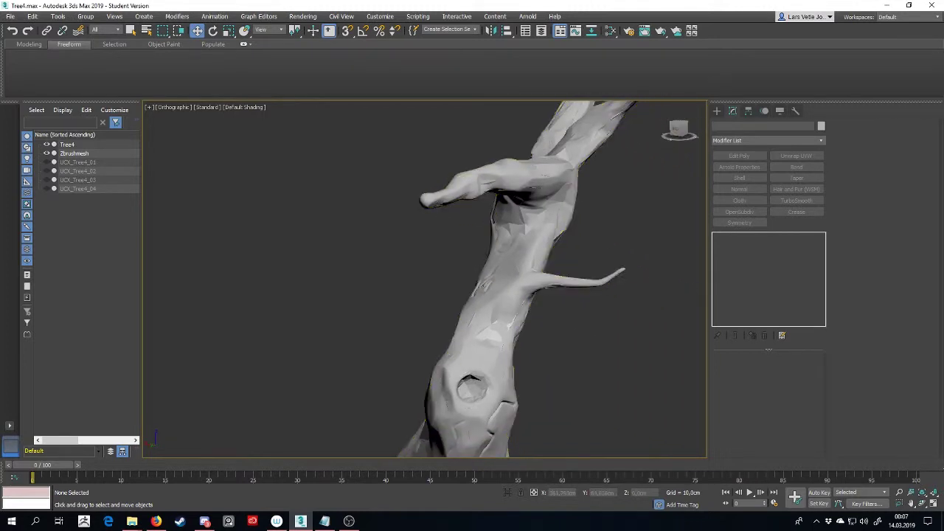
Step: Hide the Zbrushmesh and select the whole Tree4 mesh at Element level in its top Edit Poly
{"action": "left_click", "coordinate": [46, 154]}
{"action": "left_click", "coordinate": [480, 295]}
{"action": "middle_click_drag", "start_coordinate": [480, 295], "coordinate": [492, 253], "text": "alt"}
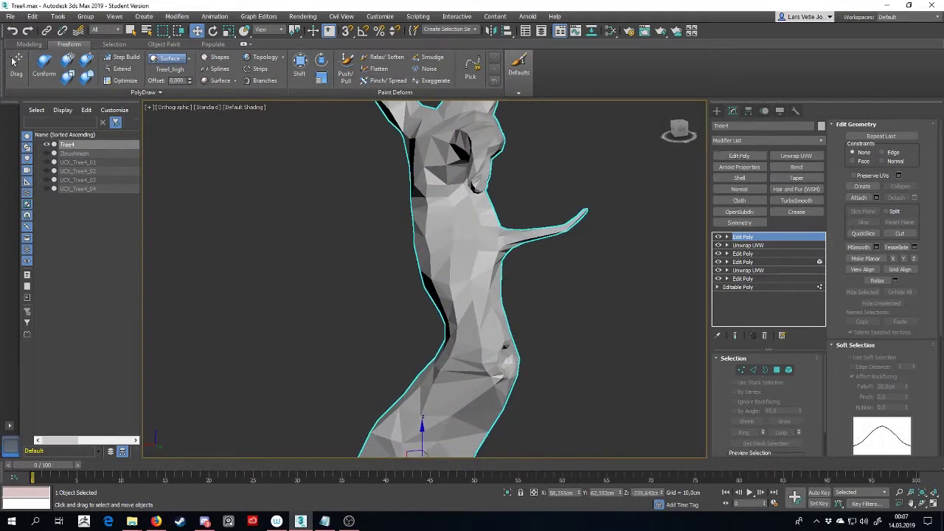
{"action": "left_click", "coordinate": [788, 370]}
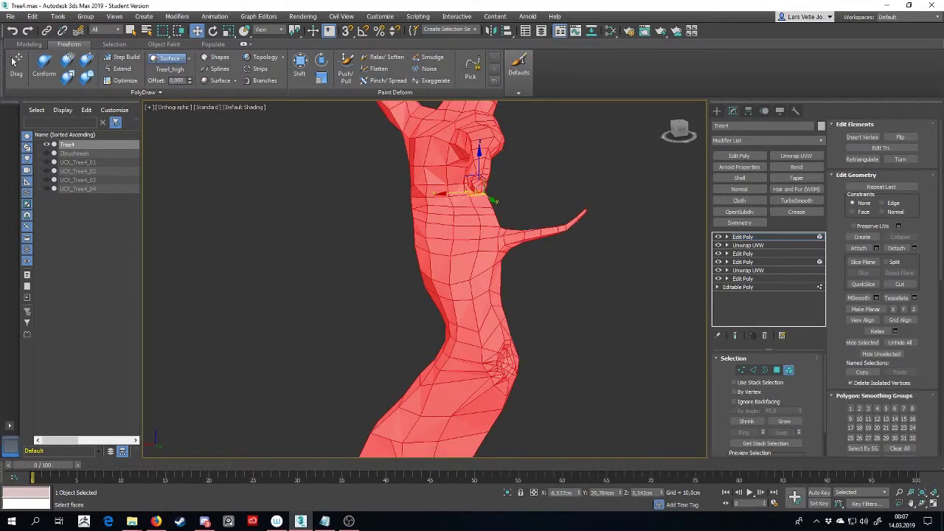
{"action": "scroll", "coordinate": [479, 295], "scroll_direction": "down", "scroll_amount": 3}
{"action": "middle_click_drag", "start_coordinate": [480, 295], "coordinate": [428, 320], "text": "alt"}
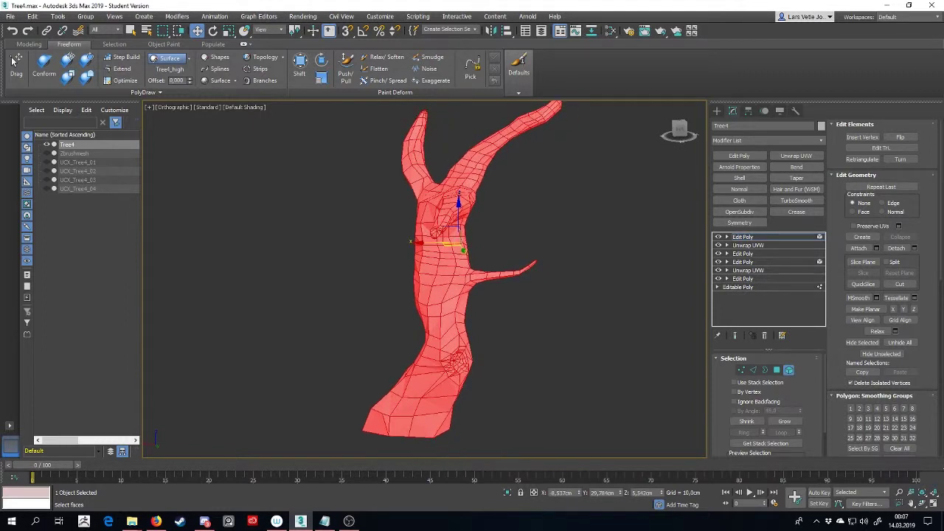
Step: Assign smoothing group 1 to the whole Tree4 mesh, check the shading and smoothing group, and clear the selection
{"action": "scroll", "coordinate": [864, 321], "scroll_direction": "down", "scroll_amount": 3}
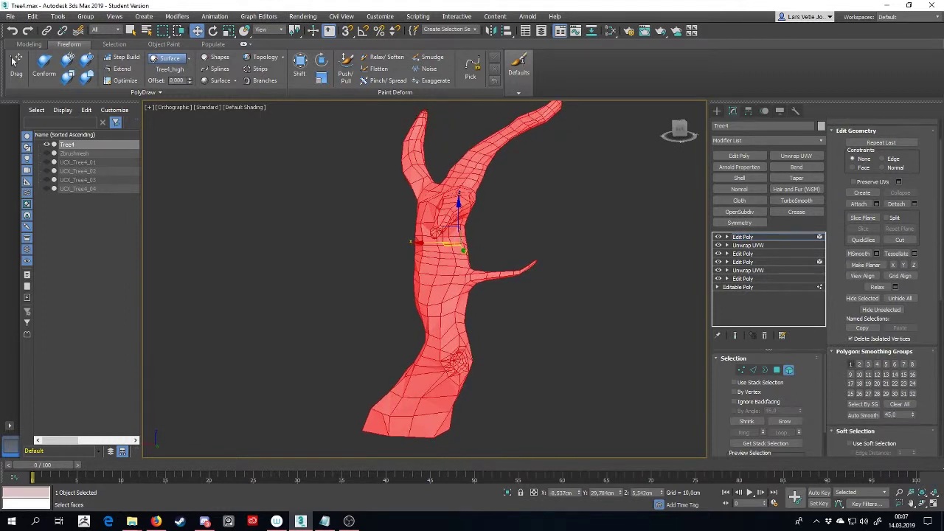
{"action": "left_click", "coordinate": [850, 365]}
{"action": "left_click", "coordinate": [590, 325]}
{"action": "mouse_move", "coordinate": [590, 325]}
{"action": "middle_mouse_down", "text": "alt"}
{"action": "mouse_move", "coordinate": [494, 325]}
{"action": "mouse_move", "coordinate": [656, 325]}
{"action": "middle_mouse_up", "text": "alt"}
{"action": "middle_click_drag", "start_coordinate": [583, 306], "coordinate": [460, 298], "text": "alt"}
{"action": "scroll", "coordinate": [565, 299], "scroll_direction": "down", "scroll_amount": 2}
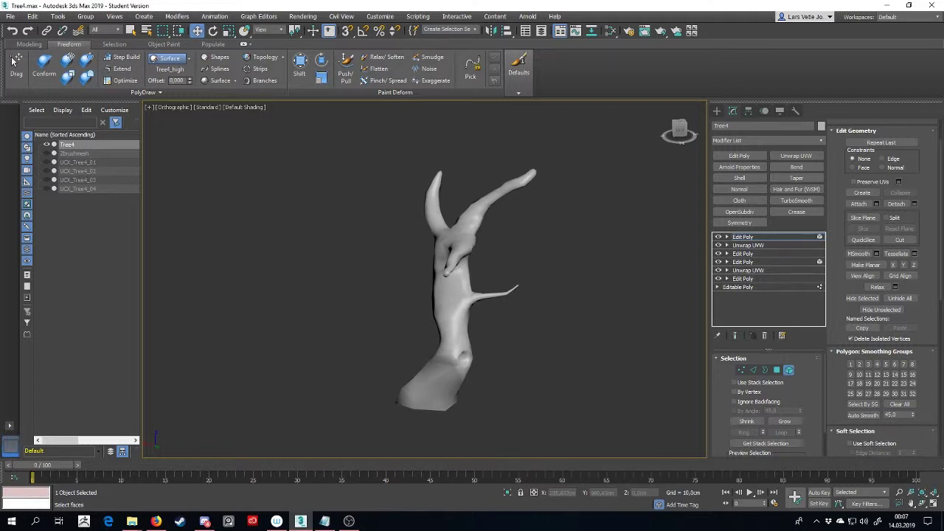
{"action": "mouse_move", "coordinate": [349, 521]}
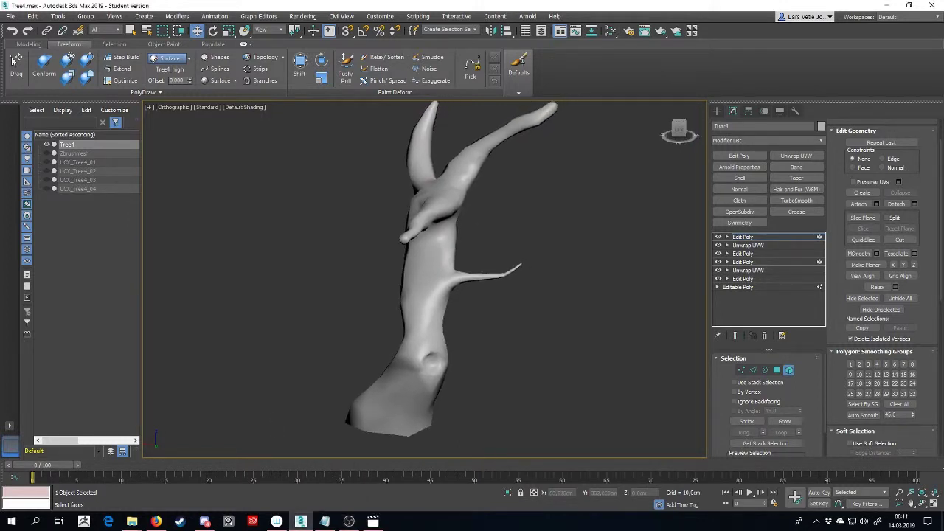
{"action": "key", "text": "ctrl+a"}
{"action": "middle_click_drag", "start_coordinate": [442, 280], "coordinate": [426, 278], "text": "alt"}
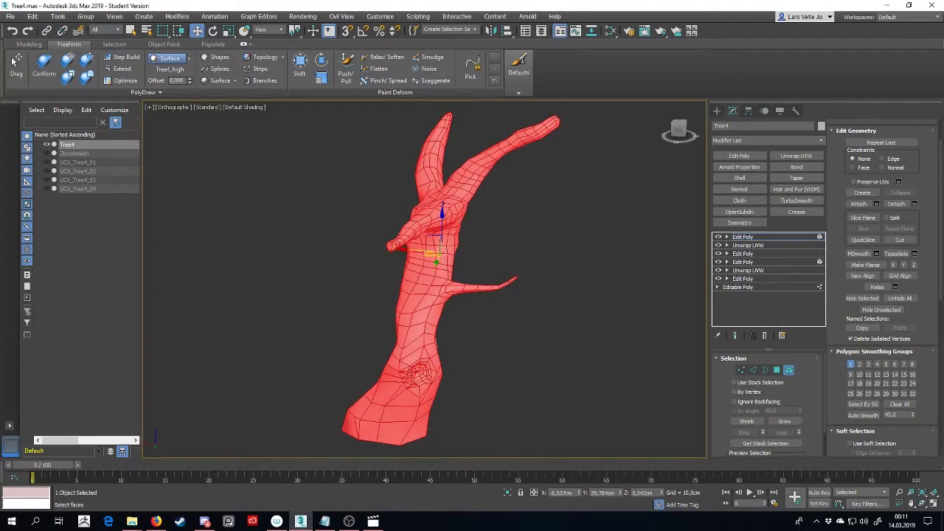
{"action": "key", "text": "ctrl+d"}
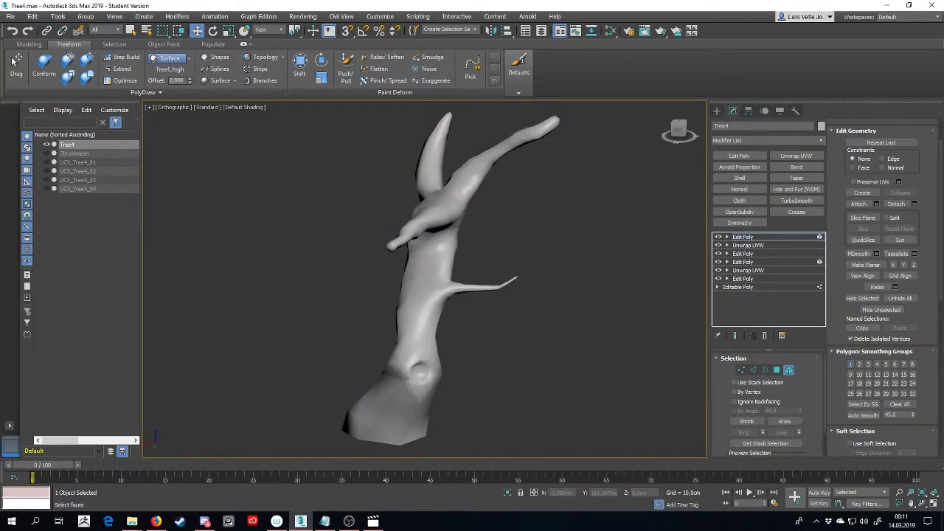
Step: Rename the Tree4 object as Tree_low
{"action": "double_click", "coordinate": [722, 126]}
{"action": "type", "text": "Tree"}
{"action": "key", "text": "Return"}
Step: Hide Tree_low, unhide the Zbrushmesh object and rename it as Tree_high
{"action": "left_click", "coordinate": [75, 154]}
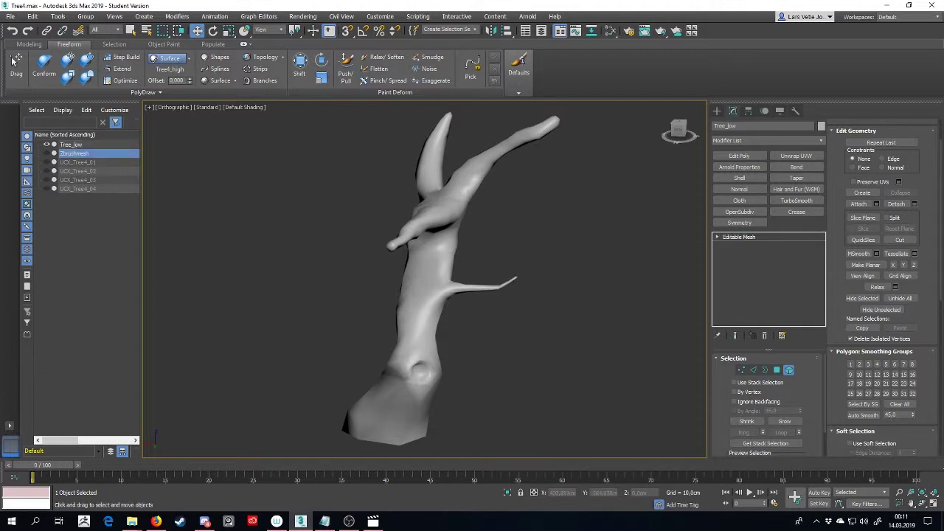
{"action": "left_click", "coordinate": [47, 145]}
{"action": "left_click", "coordinate": [47, 153]}
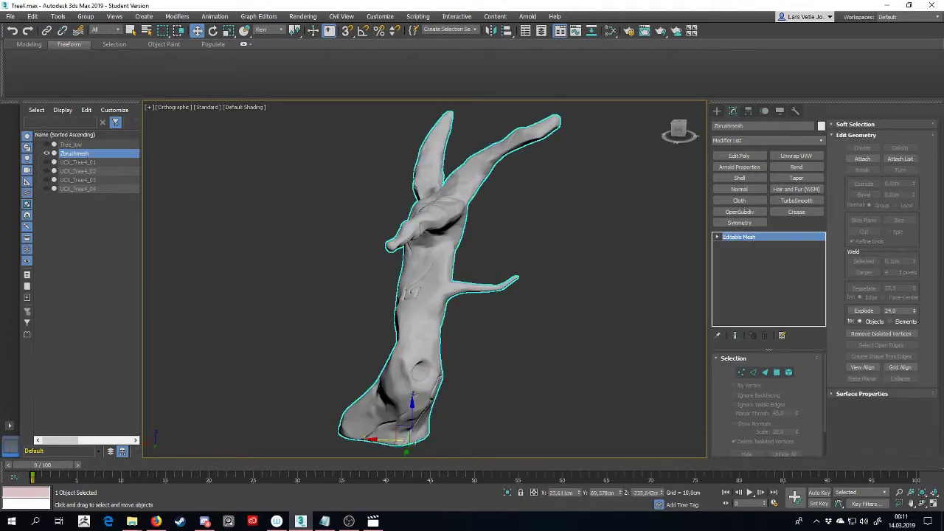
{"action": "double_click", "coordinate": [731, 126]}
{"action": "type", "text": "Tree_high"}
{"action": "key", "text": "Return"}
{"action": "left_click", "coordinate": [287, 199]}
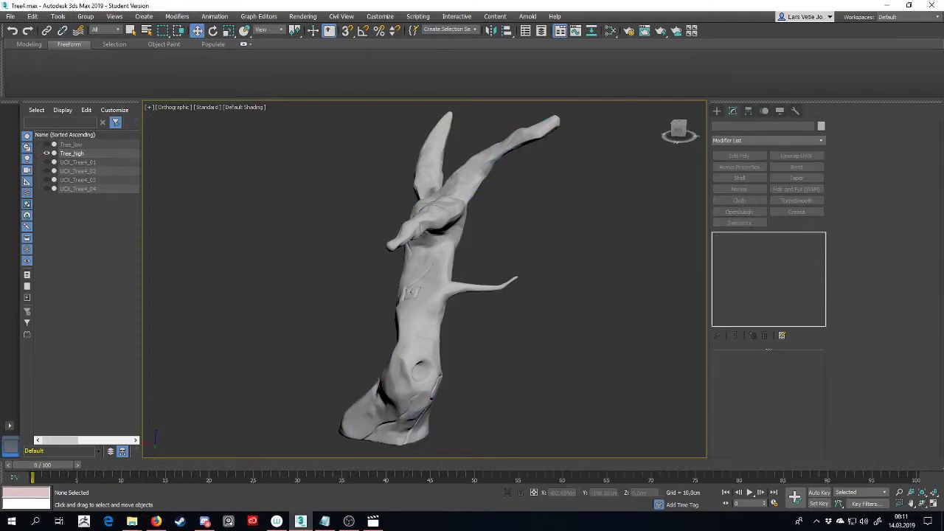
Step: Unhide Tree_low, select it on its own and start an export of only the selected object
{"action": "left_click", "coordinate": [46, 145]}
{"action": "left_click", "coordinate": [72, 144]}
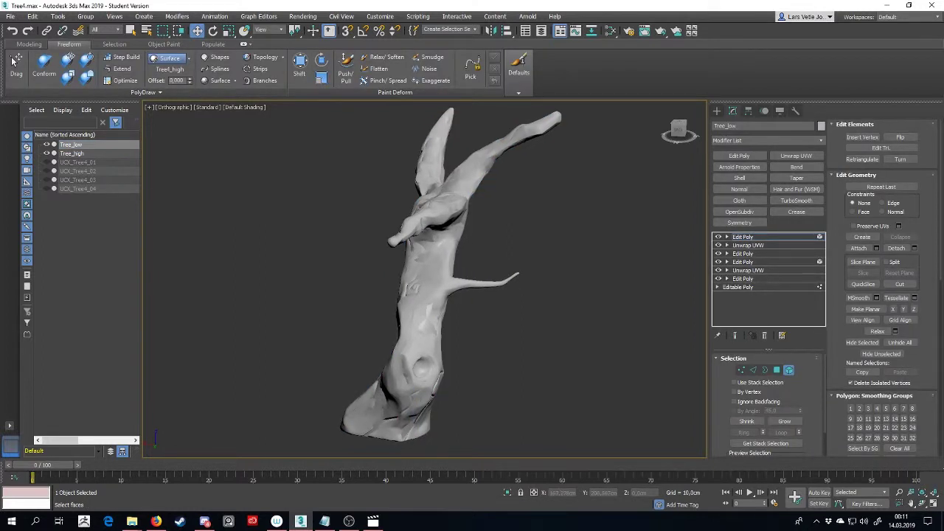
{"action": "left_click", "coordinate": [717, 110]}
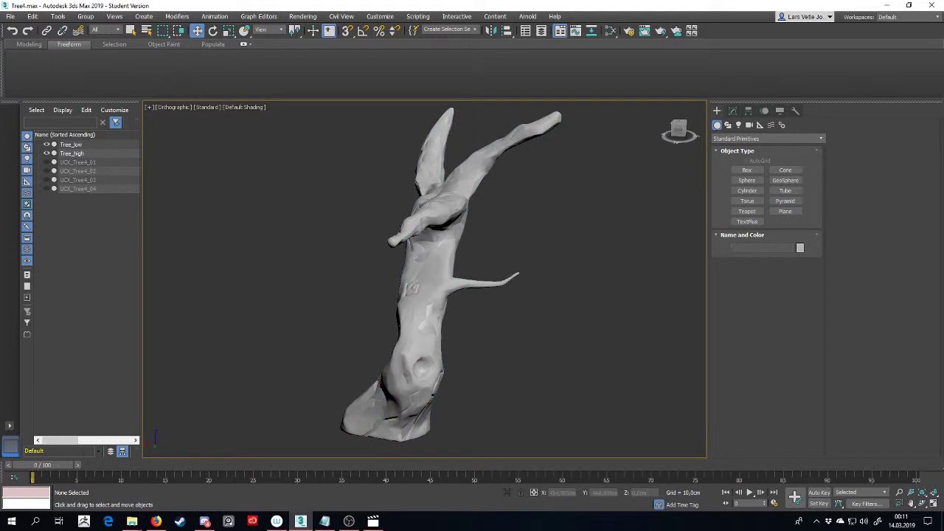
{"action": "left_click", "coordinate": [10, 16]}
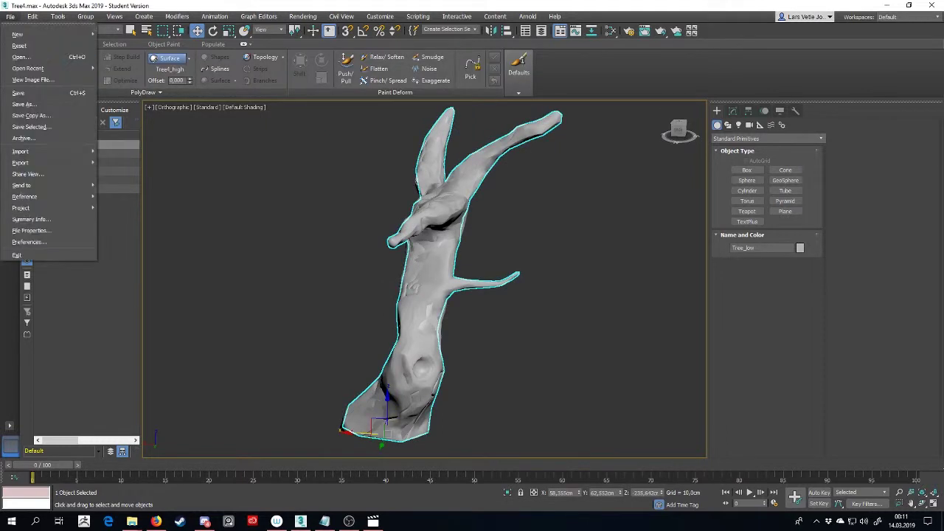
{"action": "mouse_move", "coordinate": [29, 162]}
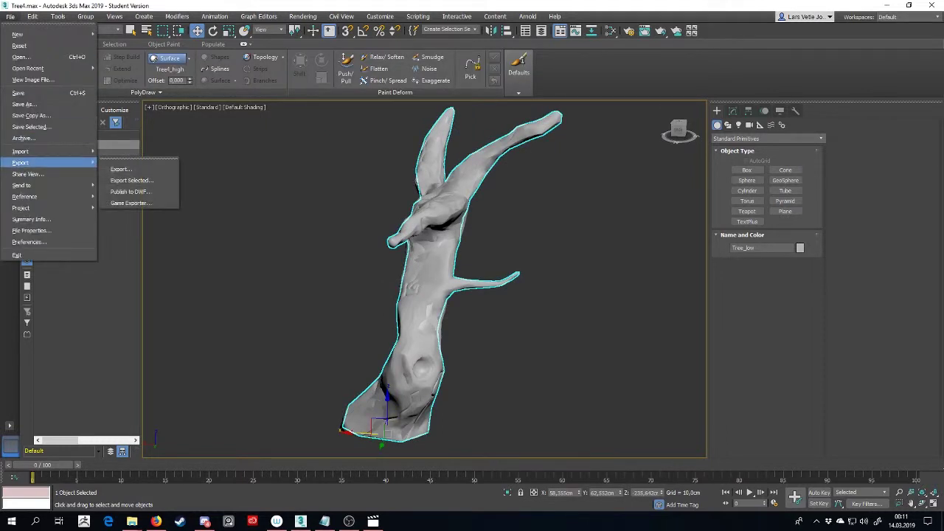
{"action": "left_click", "coordinate": [131, 180]}
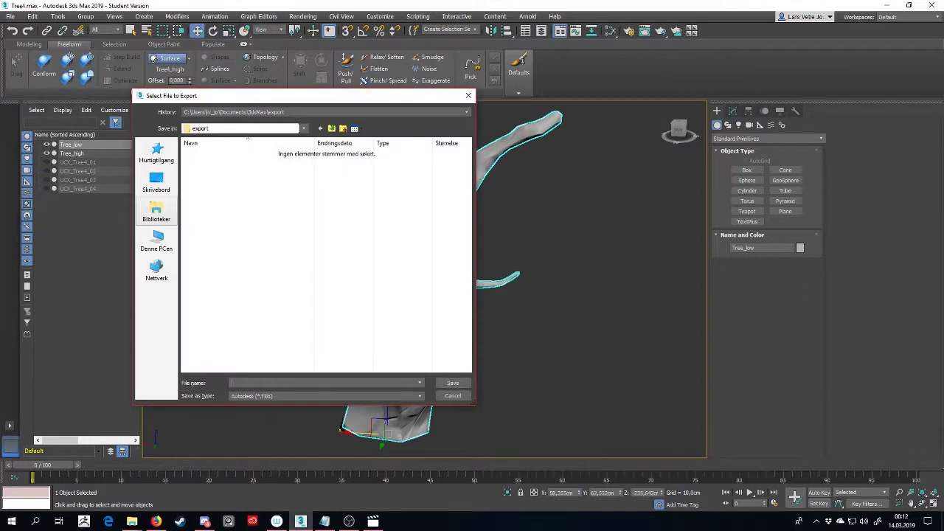
Step: Create a folder named Substance Painter Guide on the desktop and open it as the export location
{"action": "left_click", "coordinate": [157, 181]}
{"action": "scroll", "coordinate": [346, 317], "scroll_direction": "down", "scroll_amount": 2}
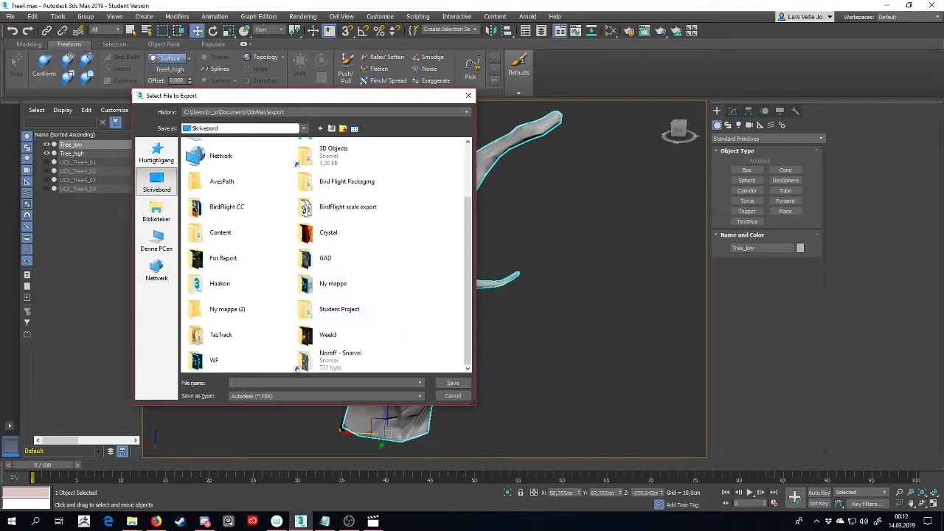
{"action": "right_click", "coordinate": [317, 275]}
{"action": "left_click", "coordinate": [329, 334]}
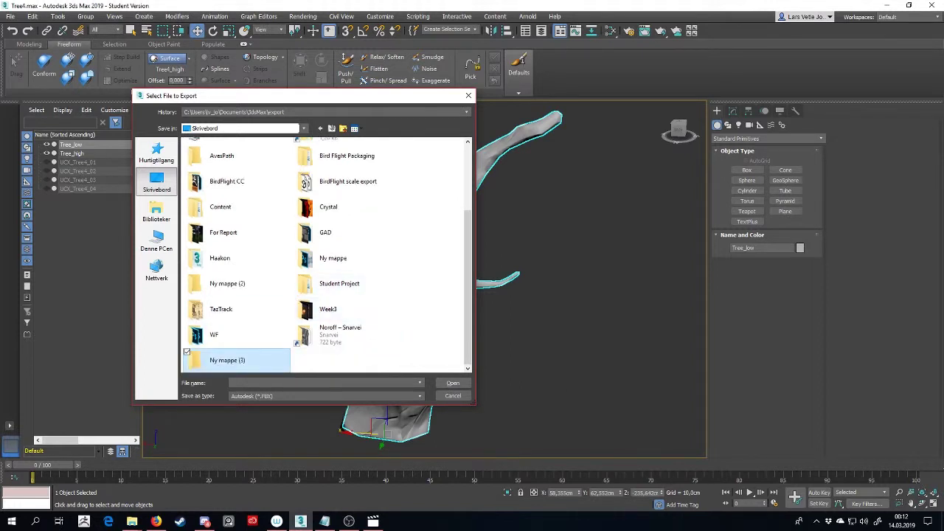
{"action": "right_click", "coordinate": [221, 360]}
{"action": "left_click", "coordinate": [91, 340]}
{"action": "type", "text": "Sub"}
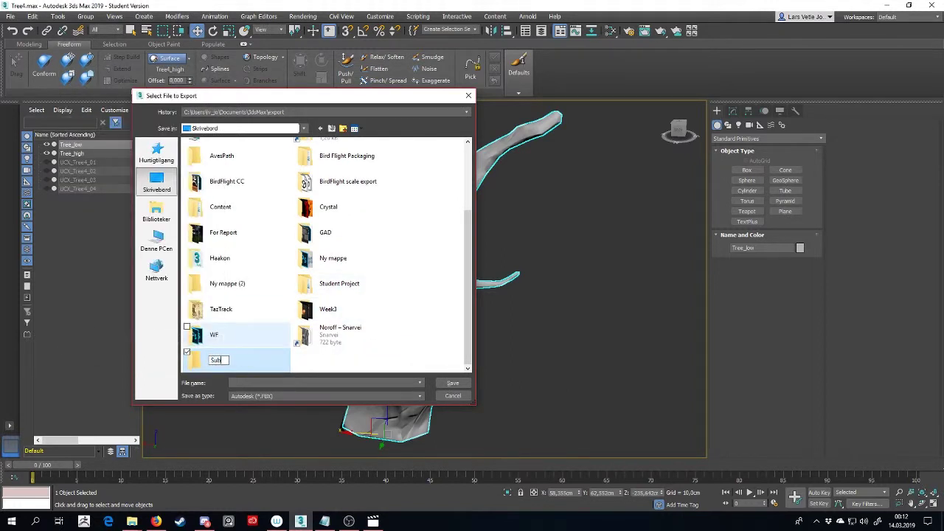
{"action": "type", "text": "stance Painter Guide"}
{"action": "key", "text": "Return"}
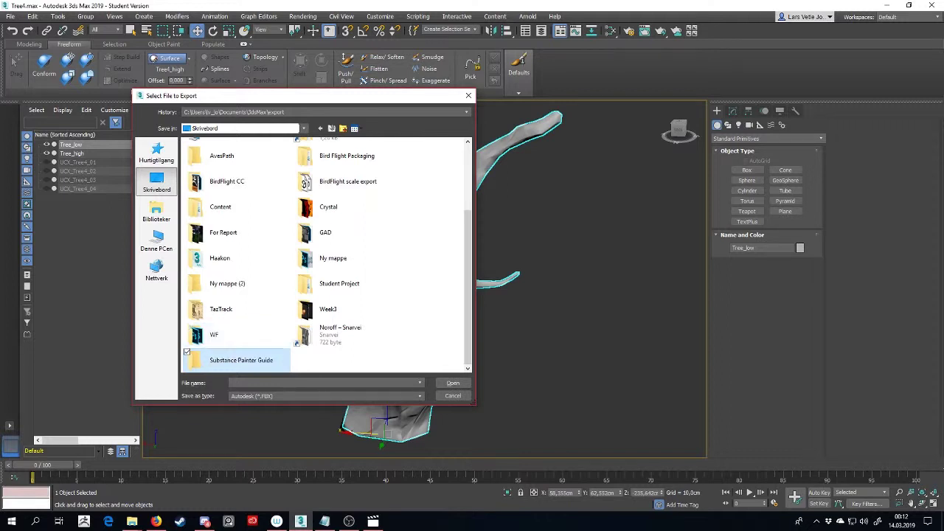
{"action": "key", "text": "Return"}
Step: Name the FBX file tree low, set its file version to FBX 2018 and export it
{"action": "left_click_drag", "start_coordinate": [295, 96], "coordinate": [657, 157]}
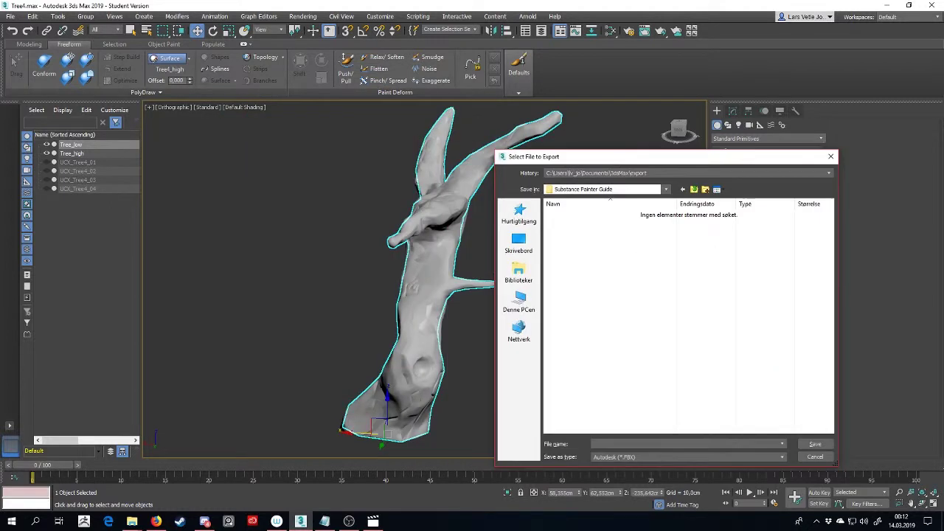
{"action": "type", "text": "tree_low"}
{"action": "key", "text": "Return"}
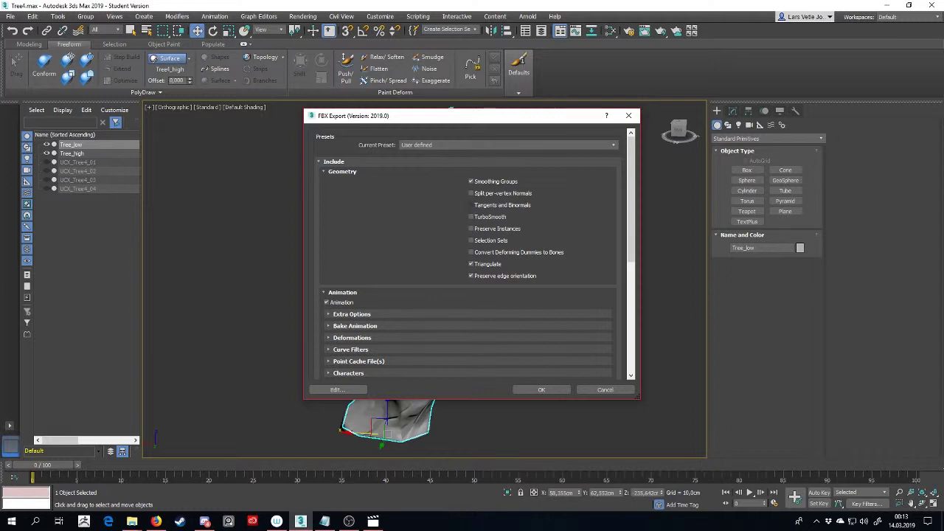
{"action": "scroll", "coordinate": [468, 254], "scroll_direction": "down", "scroll_amount": 5}
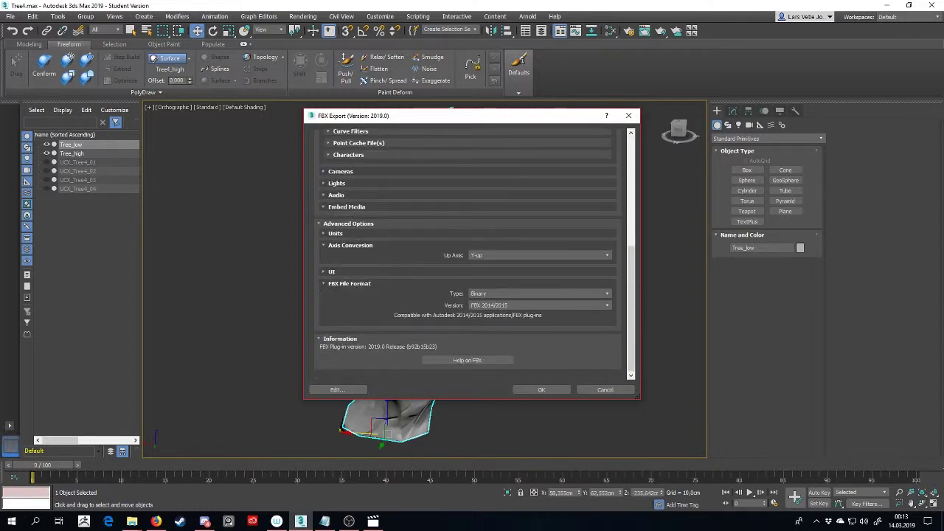
{"action": "left_click", "coordinate": [538, 304]}
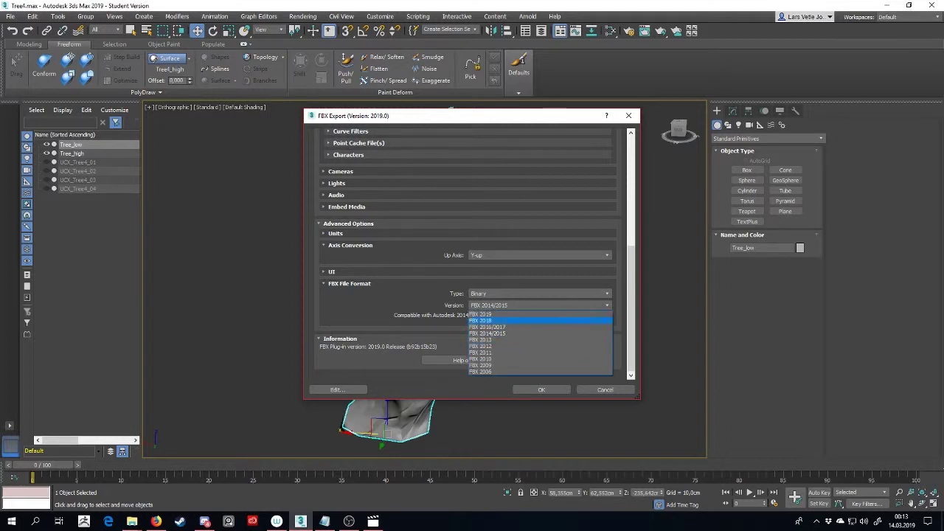
{"action": "left_click", "coordinate": [516, 321]}
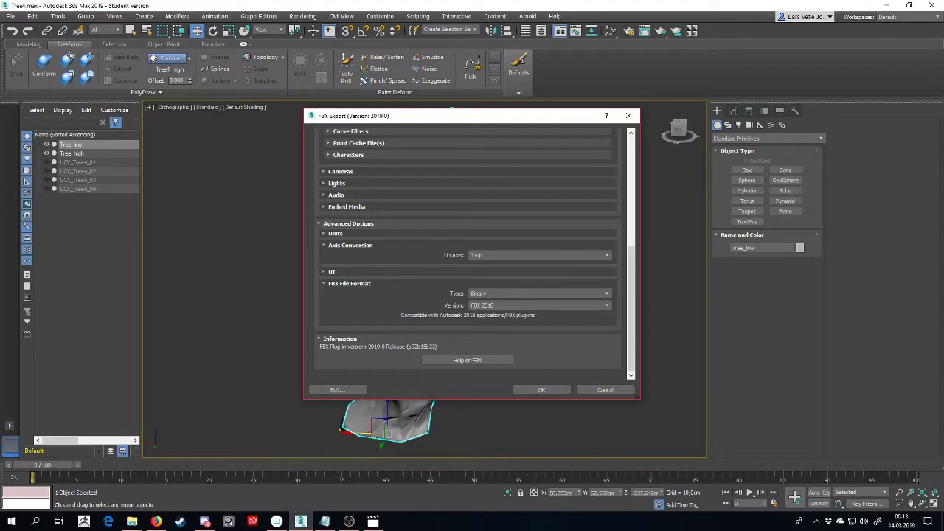
{"action": "scroll", "coordinate": [468, 305], "scroll_direction": "up", "scroll_amount": 2}
{"action": "left_click", "coordinate": [541, 389]}
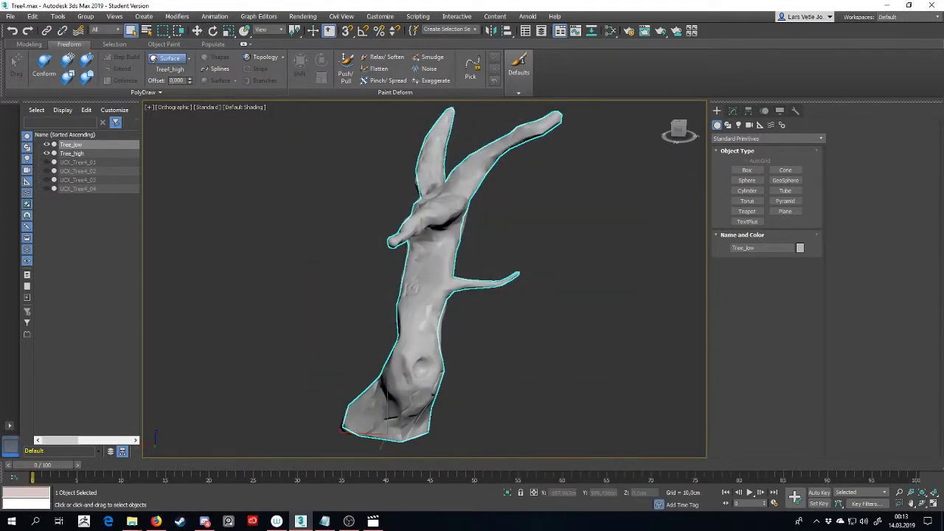
Step: Hide Tree_low and export only Tree_high as the FBX file tree high, after checking that its version is FBX 2018
{"action": "left_click", "coordinate": [247, 243]}
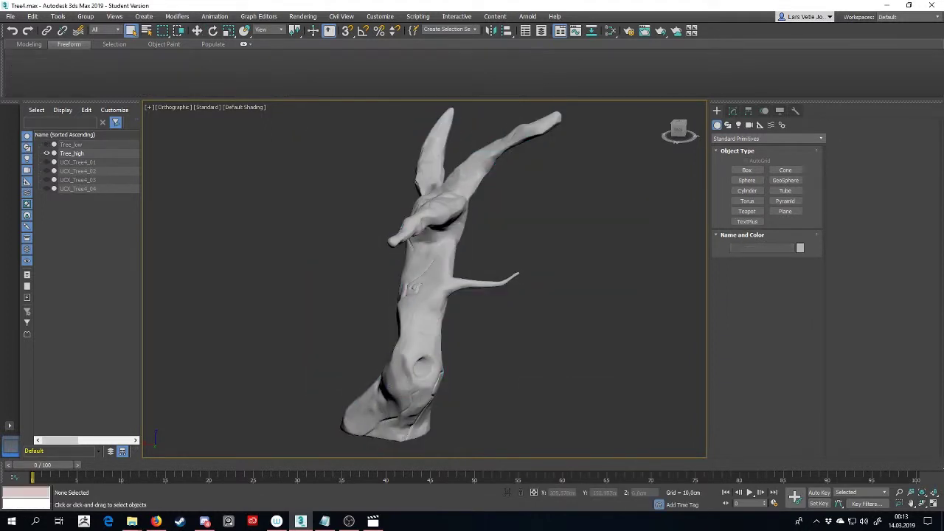
{"action": "left_click", "coordinate": [408, 439]}
{"action": "left_click", "coordinate": [10, 16]}
{"action": "mouse_move", "coordinate": [29, 159]}
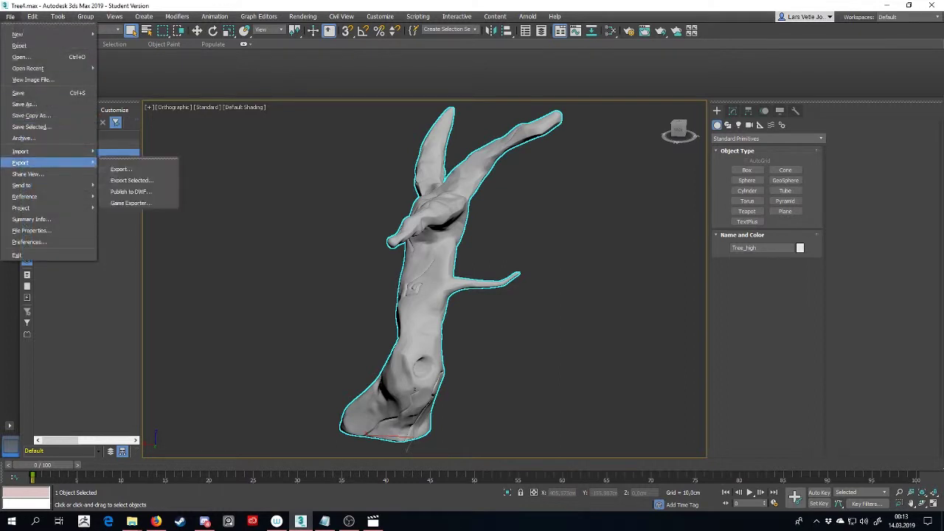
{"action": "left_click", "coordinate": [137, 180]}
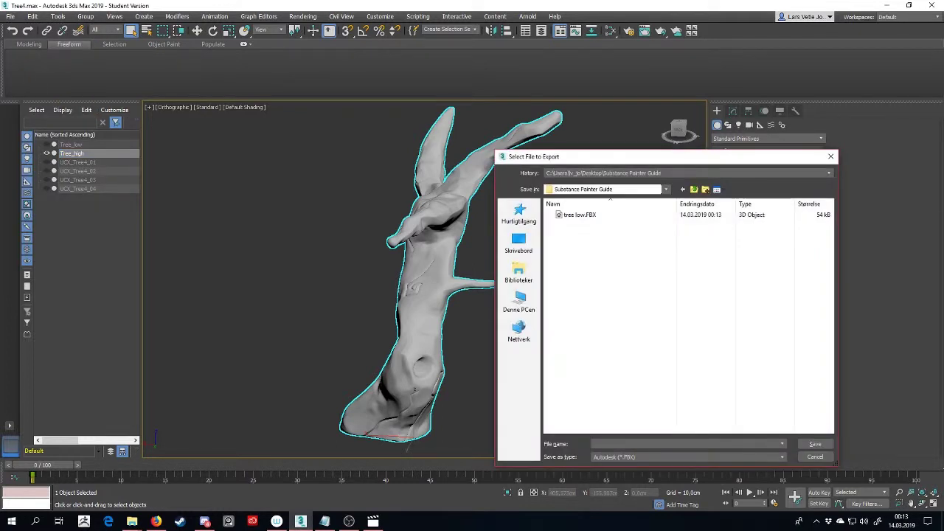
{"action": "type", "text": "tree high"}
{"action": "key", "text": "Return"}
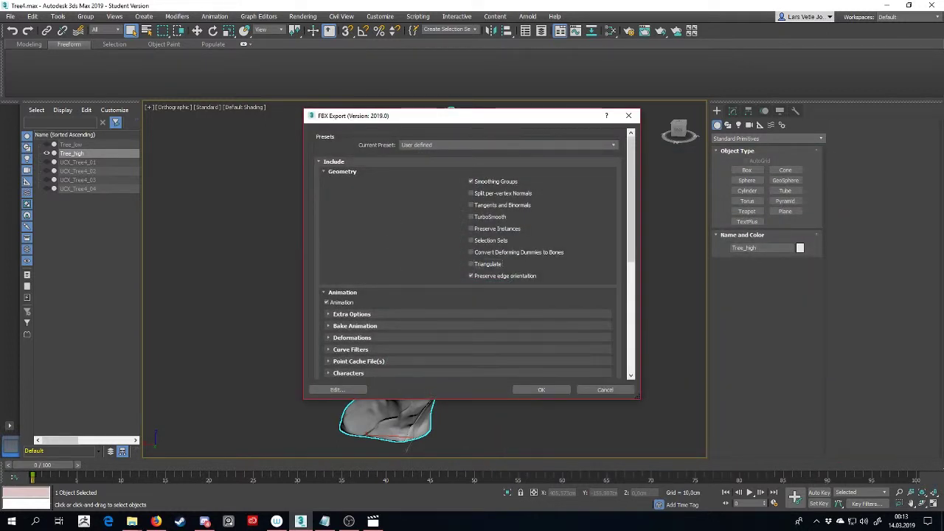
{"action": "scroll", "coordinate": [472, 251], "scroll_direction": "down", "scroll_amount": 5}
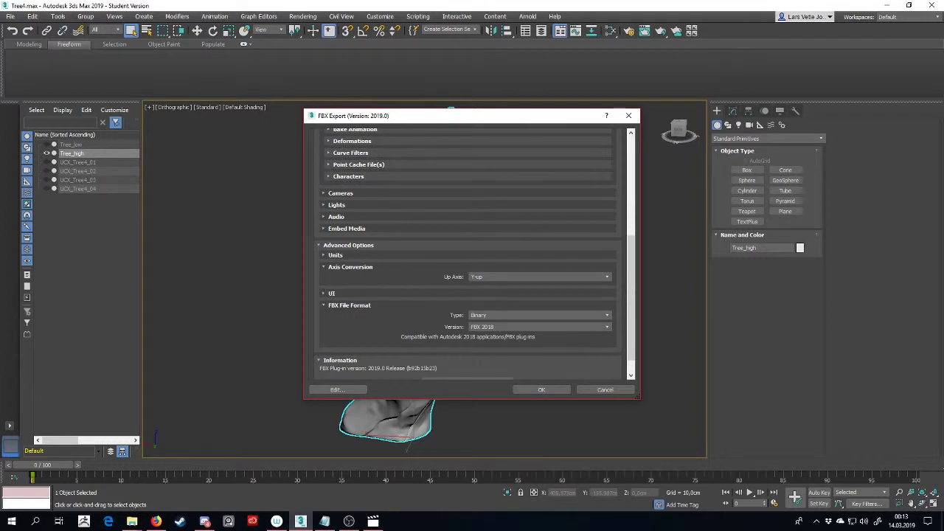
{"action": "scroll", "coordinate": [472, 251], "scroll_direction": "up", "scroll_amount": 10}
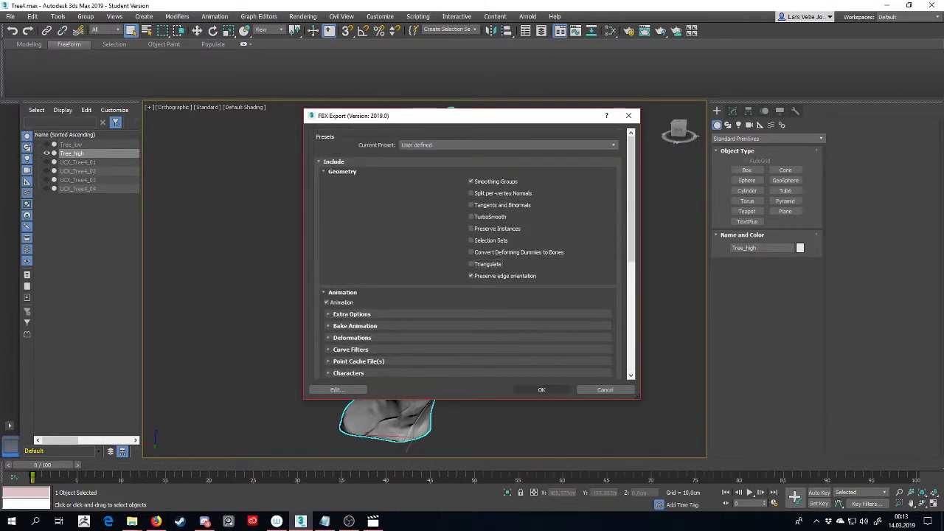
{"action": "left_click", "coordinate": [542, 390]}
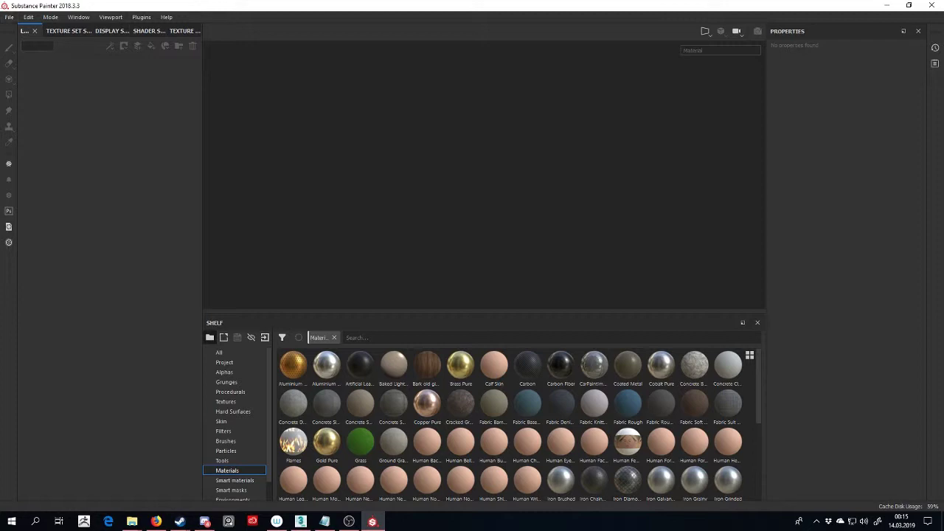
Step: Start a new project and choose tree low.FBX from the desktop folder Substance Painter Guide as its mesh
{"action": "left_click", "coordinate": [9, 17]}
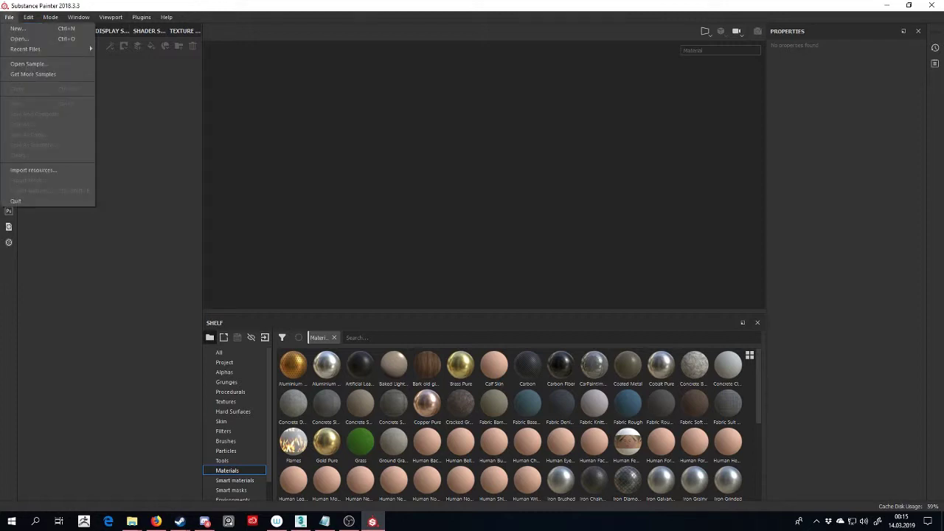
{"action": "left_click", "coordinate": [18, 29]}
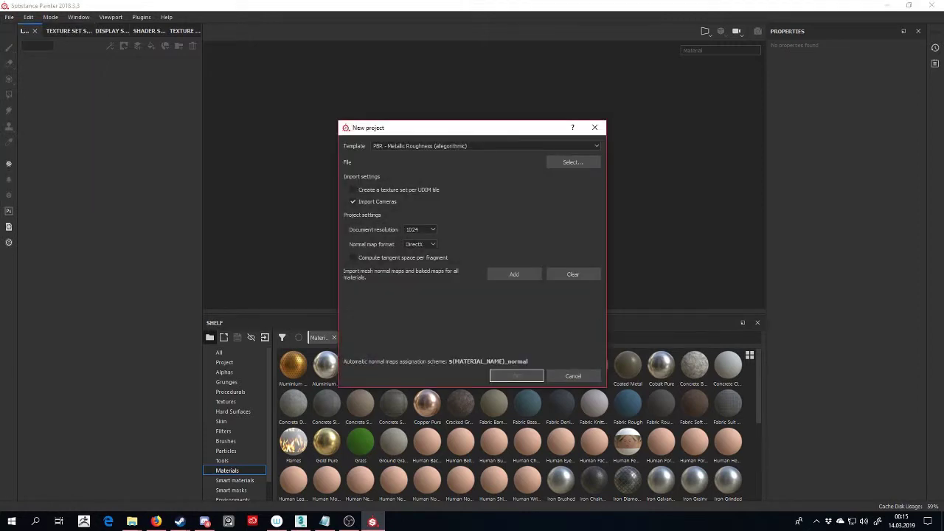
{"action": "left_click", "coordinate": [573, 161]}
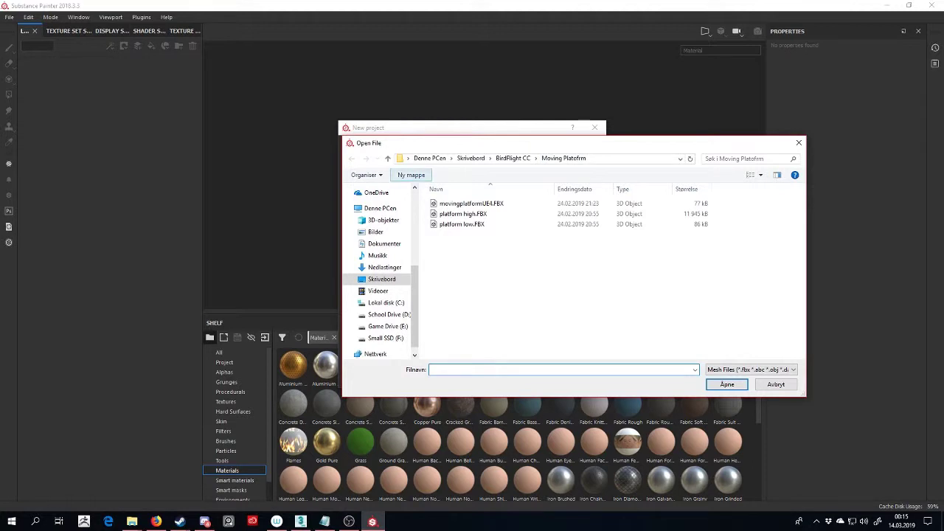
{"action": "scroll", "coordinate": [379, 273], "scroll_direction": "up", "scroll_amount": 8}
{"action": "left_click", "coordinate": [382, 208]}
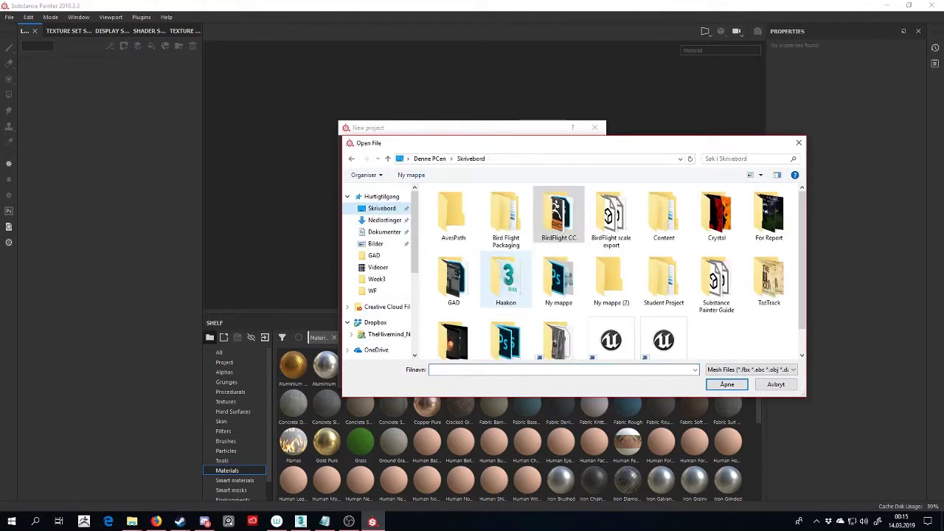
{"action": "scroll", "coordinate": [560, 310], "scroll_direction": "down", "scroll_amount": 1}
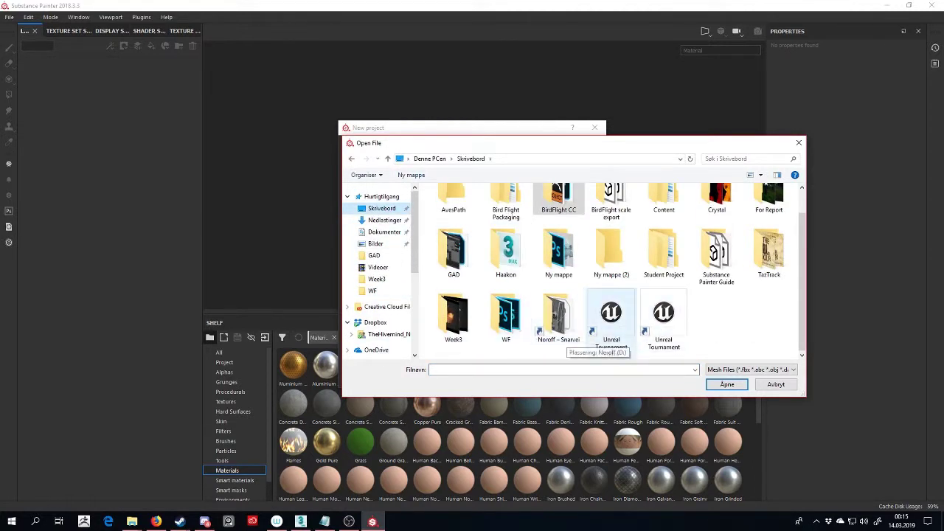
{"action": "scroll", "coordinate": [590, 336], "scroll_direction": "up", "scroll_amount": 1}
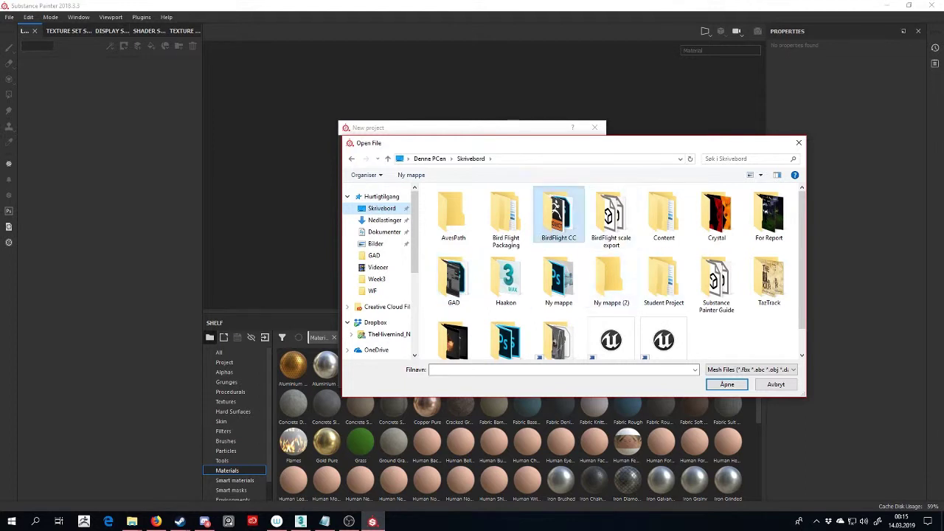
{"action": "double_click", "coordinate": [716, 283]}
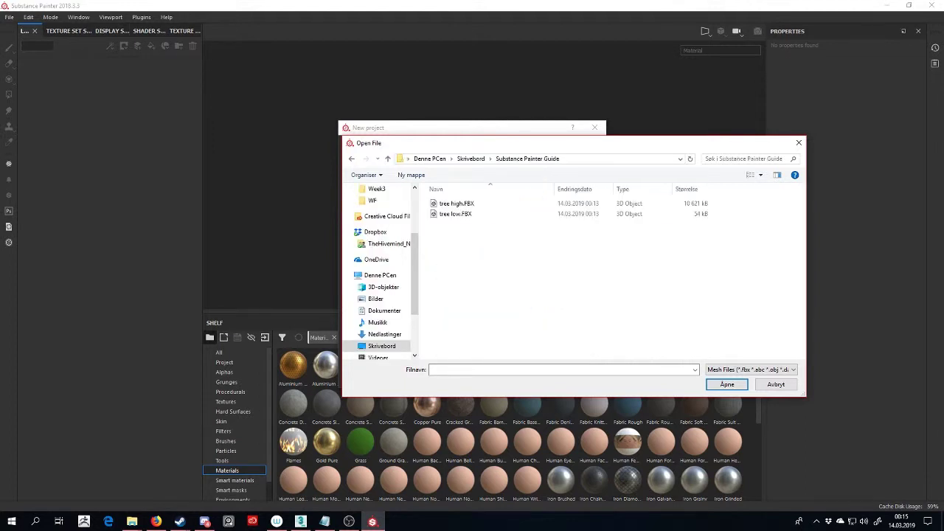
{"action": "left_click", "coordinate": [456, 214]}
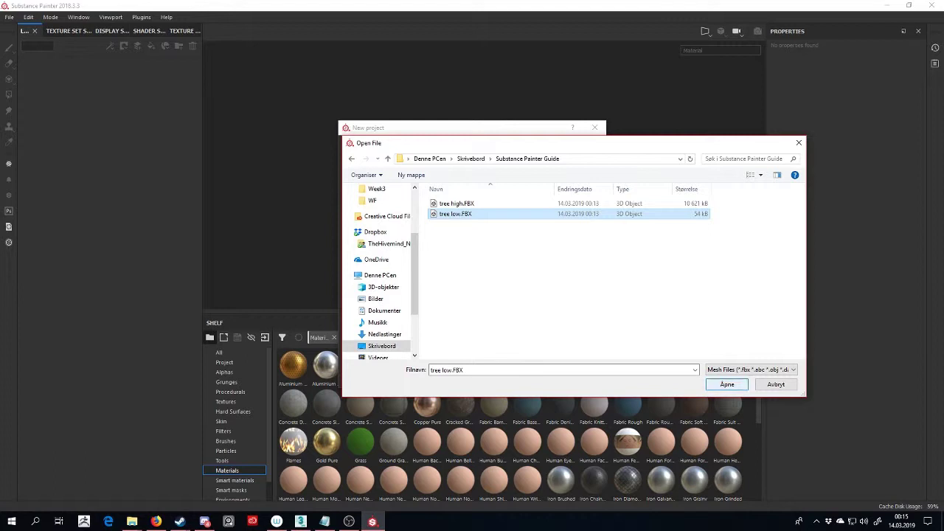
{"action": "left_click", "coordinate": [727, 384]}
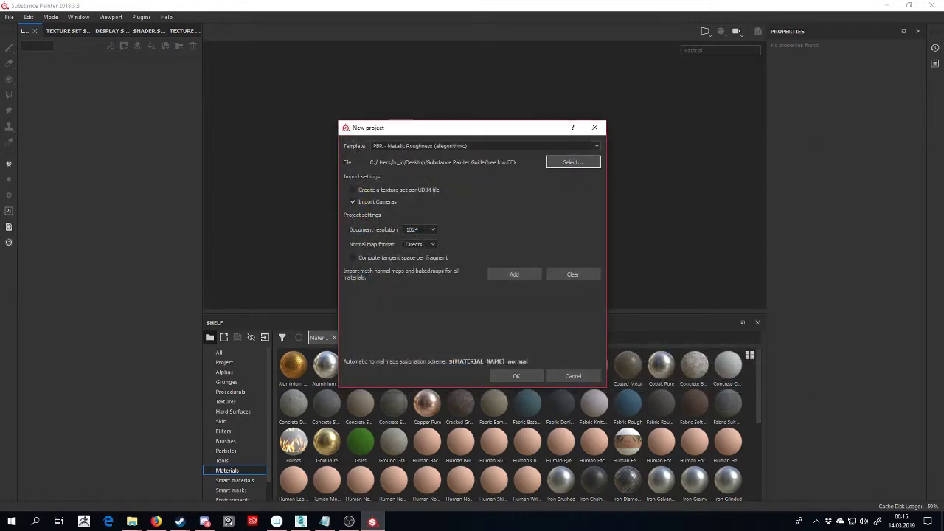
Step: Turn off camera import and create the project at a document resolution of 1024 with the DirectX normal map format
{"action": "left_click", "coordinate": [419, 229]}
{"action": "left_click", "coordinate": [516, 376]}
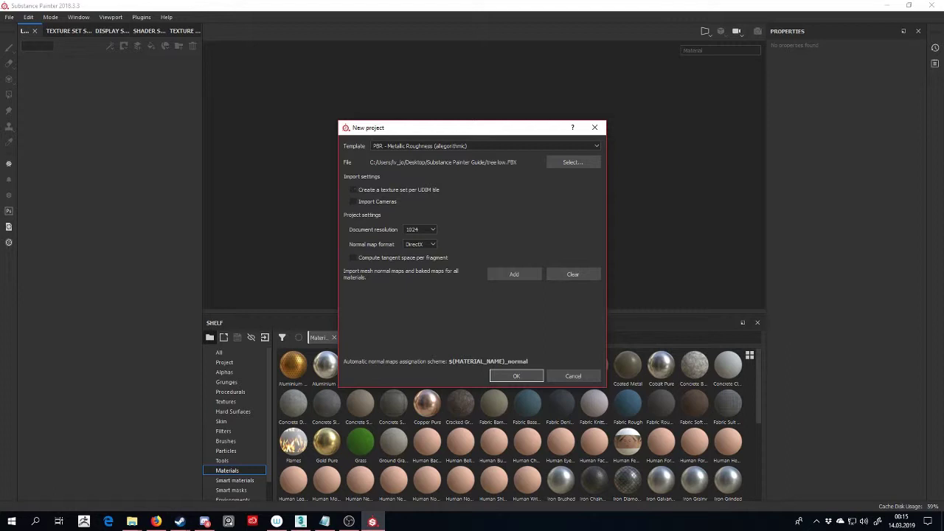
{"action": "left_click", "coordinate": [517, 376]}
{"action": "left_click", "coordinate": [516, 376]}
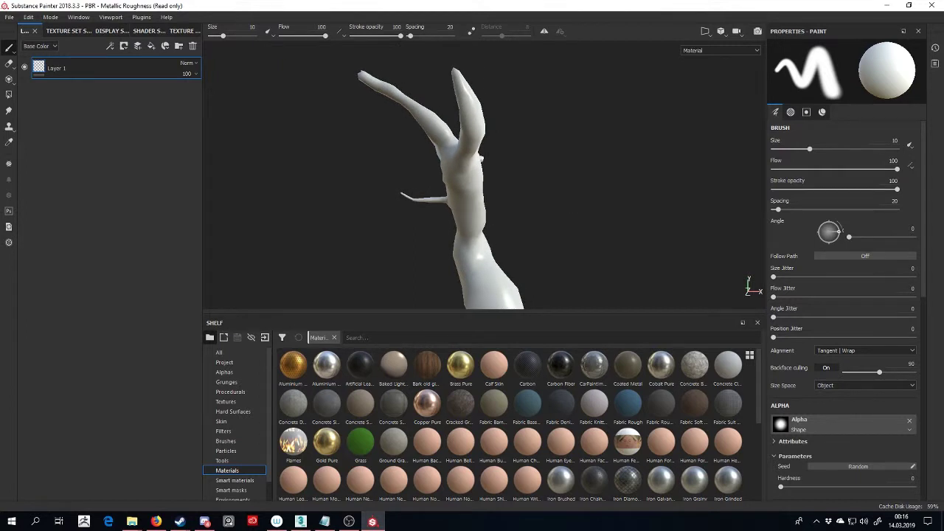
Step: Enlarge the 3D viewport by shrinking the shelf and examine the low-poly tree from several angles
{"action": "left_click_drag", "start_coordinate": [483, 313], "coordinate": [483, 424]}
{"action": "left_click_drag", "start_coordinate": [483, 295], "coordinate": [441, 301], "text": "alt"}
{"action": "mouse_move", "coordinate": [440, 301]}
{"action": "middle_mouse_down", "text": "alt"}
{"action": "mouse_move", "coordinate": [455, 222]}
{"action": "mouse_move", "coordinate": [440, 295]}
{"action": "middle_mouse_up", "text": "alt"}
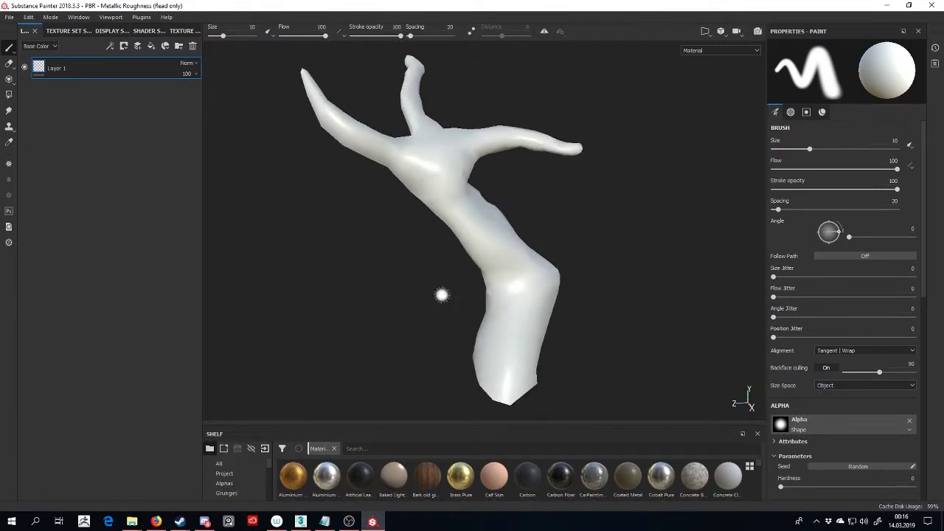
{"action": "left_click_drag", "start_coordinate": [441, 295], "coordinate": [400, 288], "text": "alt"}
{"action": "middle_click_drag", "start_coordinate": [434, 293], "coordinate": [401, 302], "text": "alt"}
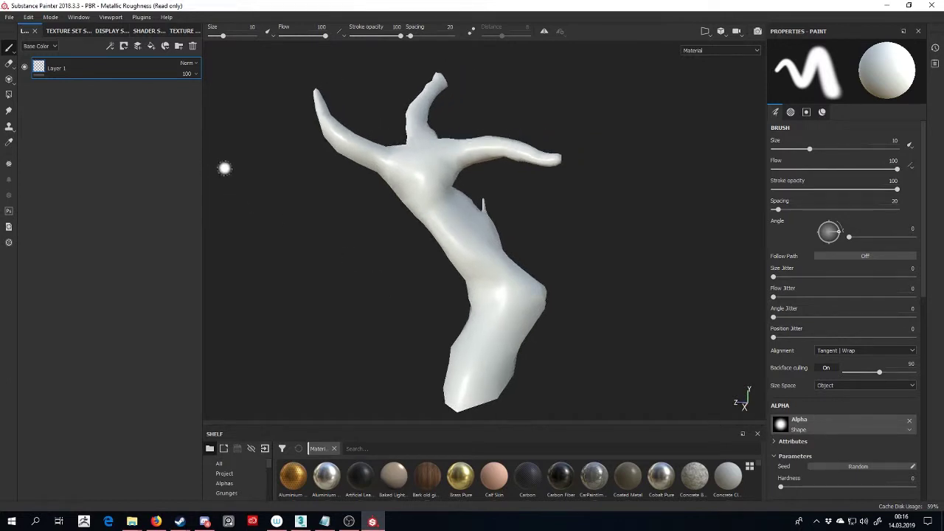
Step: Open the mesh map baking settings from the texture set and add tree high.FBX as the high definition mesh
{"action": "left_click", "coordinate": [55, 30]}
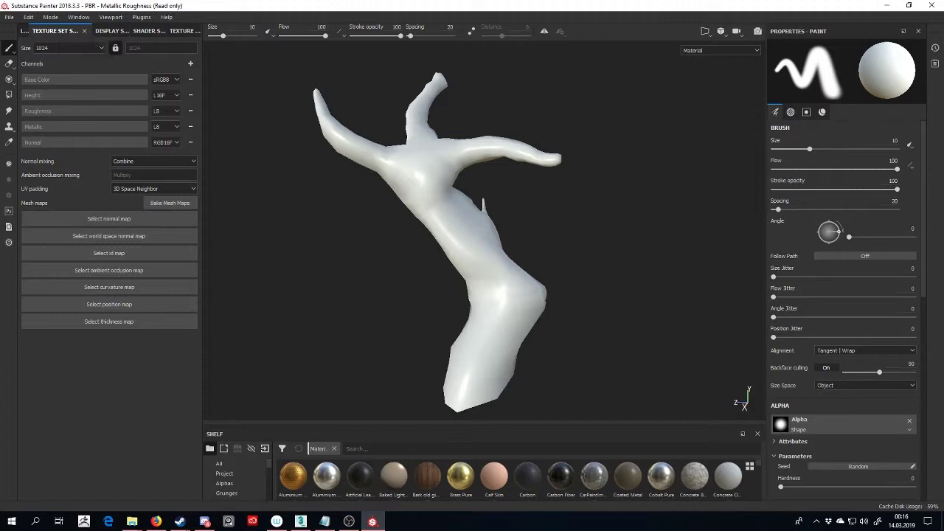
{"action": "left_click", "coordinate": [170, 203]}
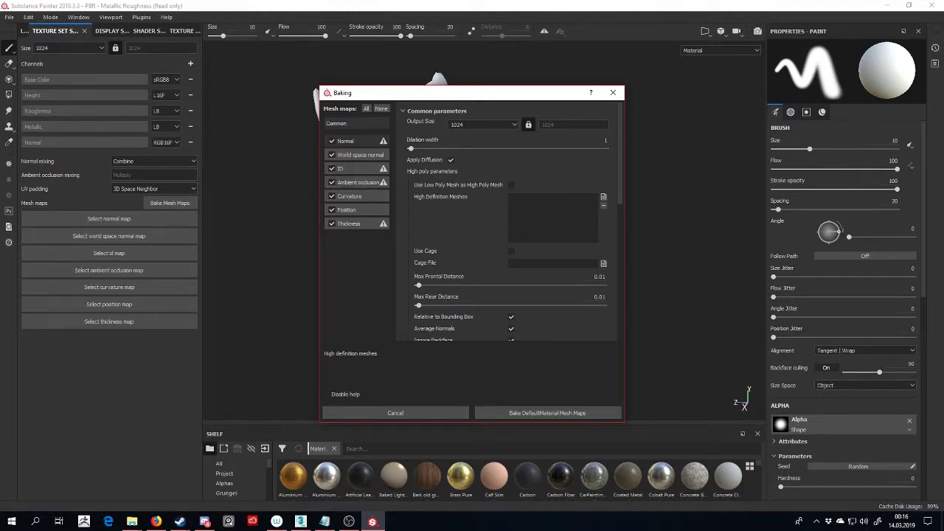
{"action": "left_click", "coordinate": [604, 197]}
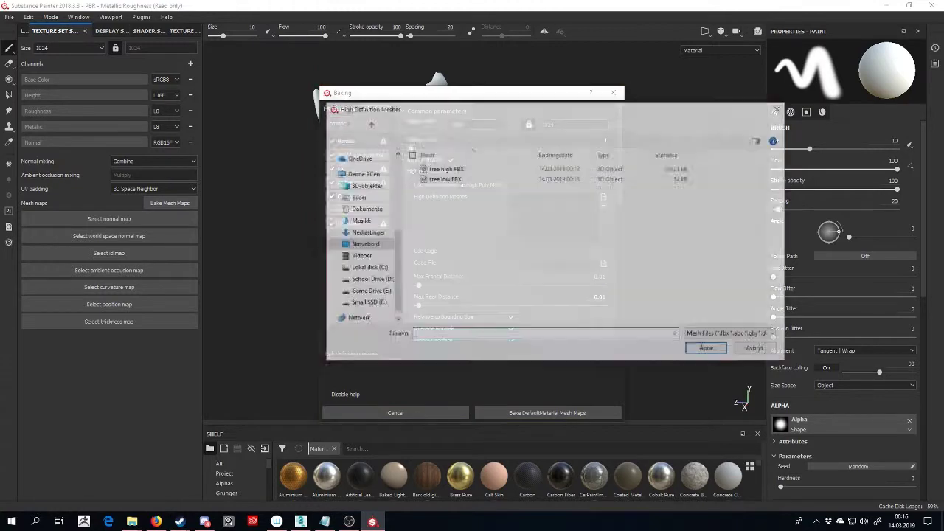
{"action": "left_click_drag", "start_coordinate": [452, 108], "coordinate": [487, 240]}
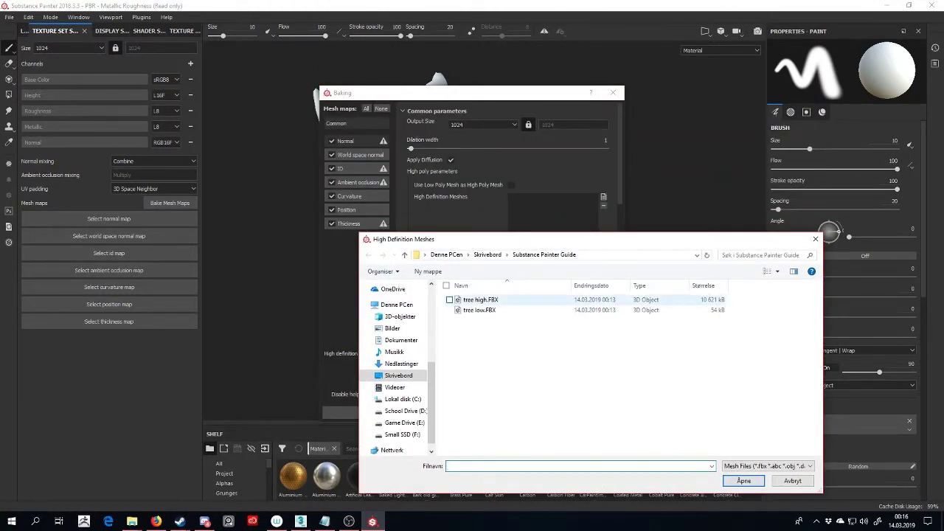
{"action": "left_click", "coordinate": [487, 300]}
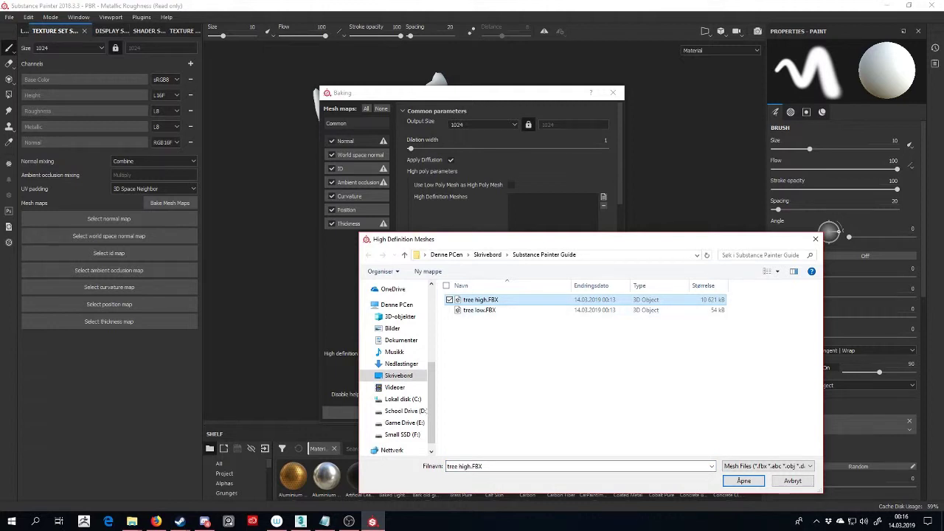
{"action": "left_click", "coordinate": [743, 481]}
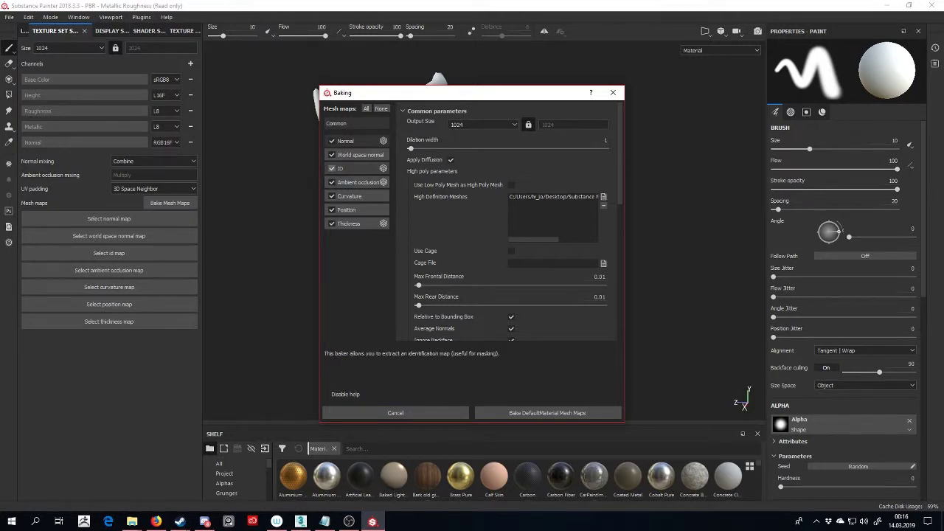
Step: Exclude the ID map from the bake and set the output size to 2048
{"action": "left_click", "coordinate": [332, 168]}
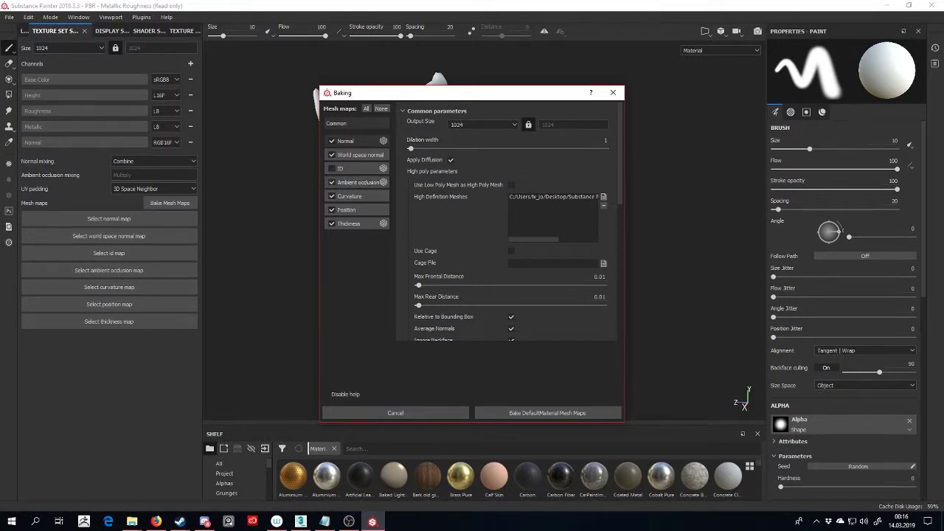
{"action": "left_click", "coordinate": [483, 124]}
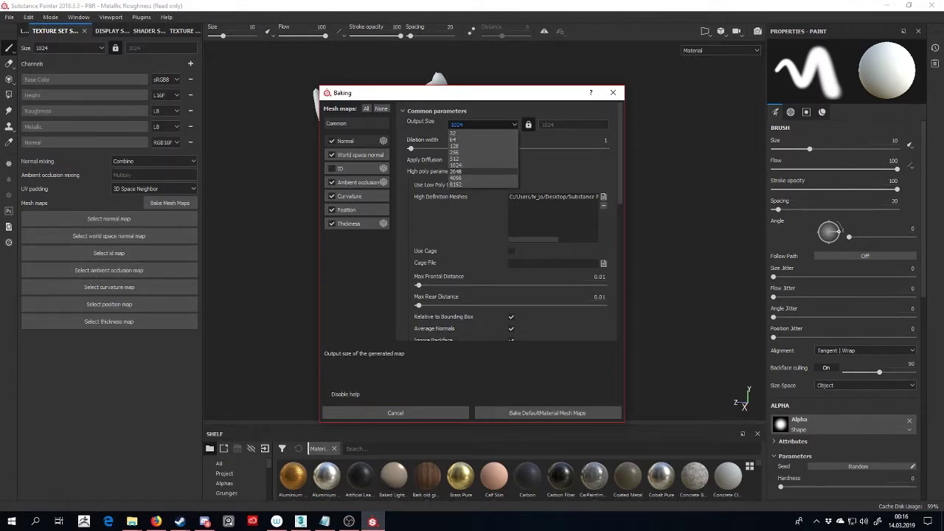
{"action": "left_click", "coordinate": [455, 172]}
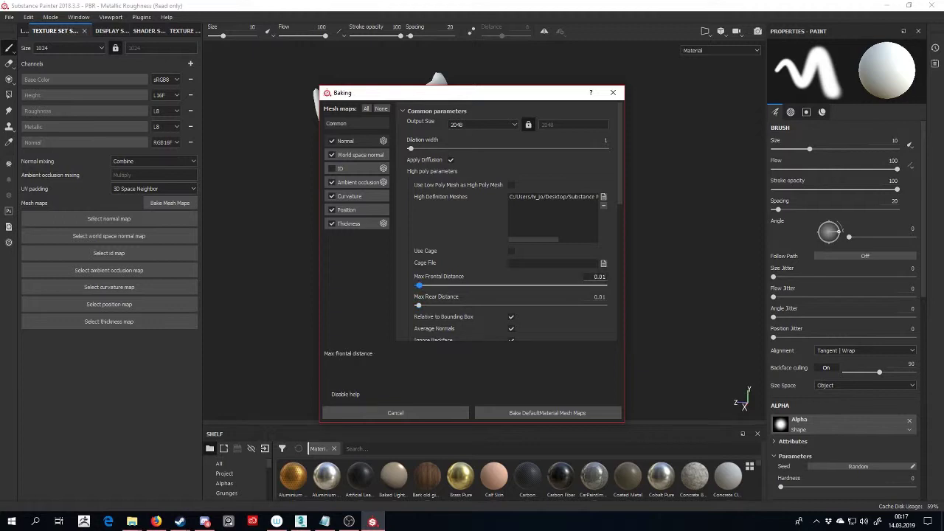
Step: Set both the max frontal distance and the max rear distance of the bake to 0.02
{"action": "key", "text": "BackSpace"}
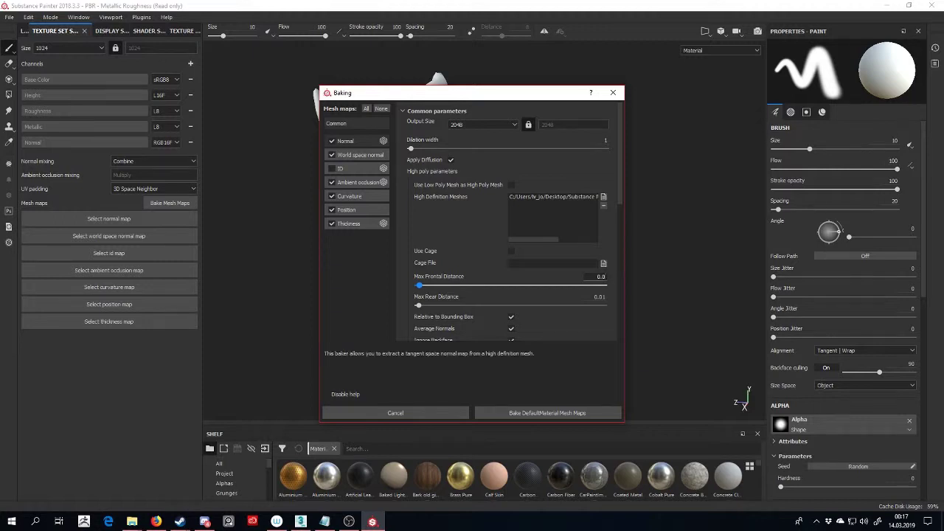
{"action": "type", "text": "2"}
{"action": "left_click", "coordinate": [604, 297]}
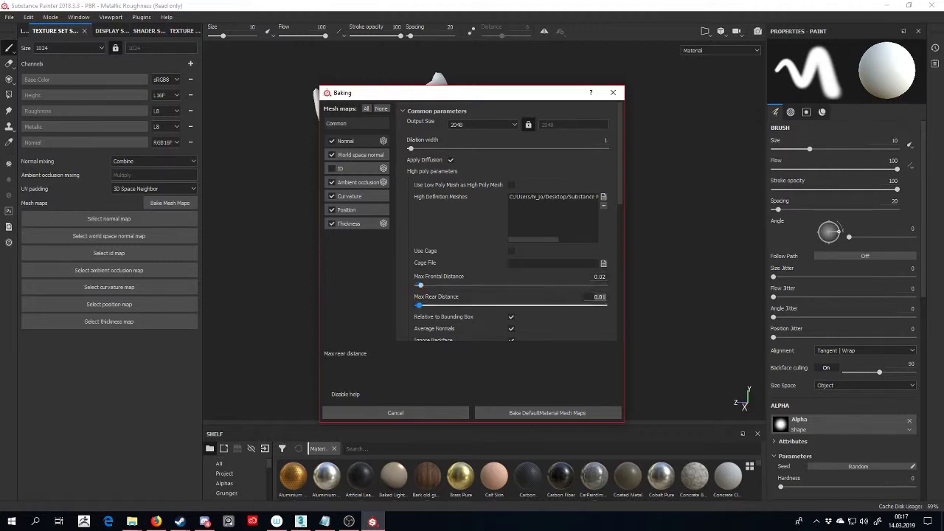
{"action": "key", "text": "BackSpace"}
{"action": "type", "text": "2"}
{"action": "left_click", "coordinate": [462, 221]}
Step: Set the high-to-low mesh matching to By Mesh Name and the bake's antialiasing to Subsampling 4x4
{"action": "scroll", "coordinate": [515, 222], "scroll_direction": "down", "scroll_amount": 2}
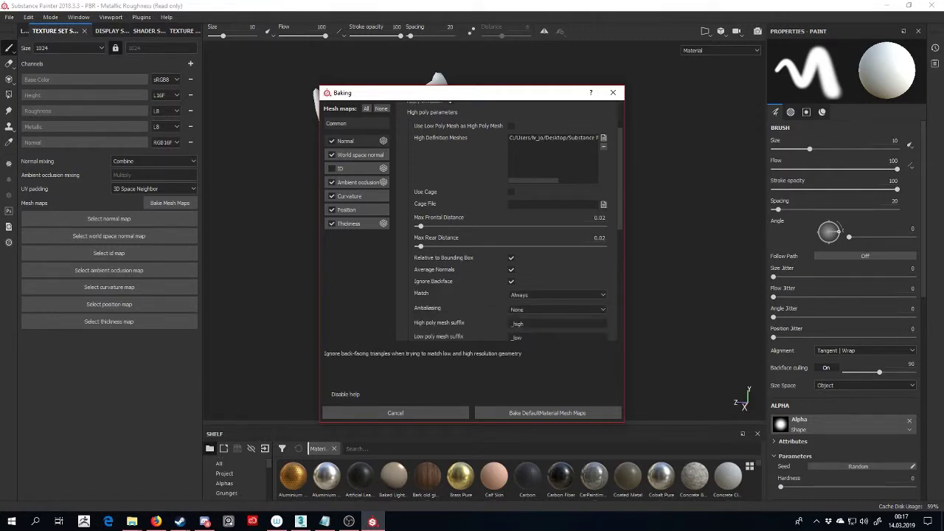
{"action": "scroll", "coordinate": [531, 265], "scroll_direction": "down", "scroll_amount": 1}
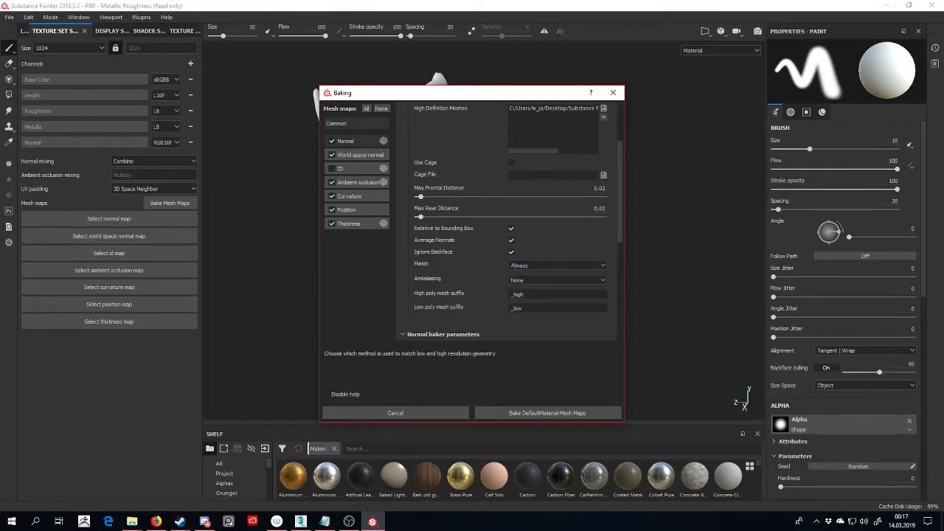
{"action": "left_click", "coordinate": [531, 266]}
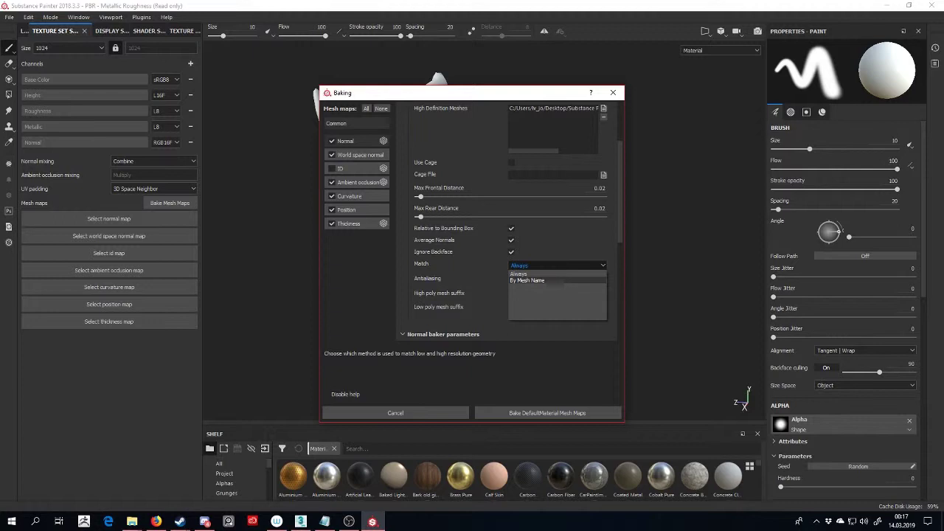
{"action": "left_click", "coordinate": [528, 280]}
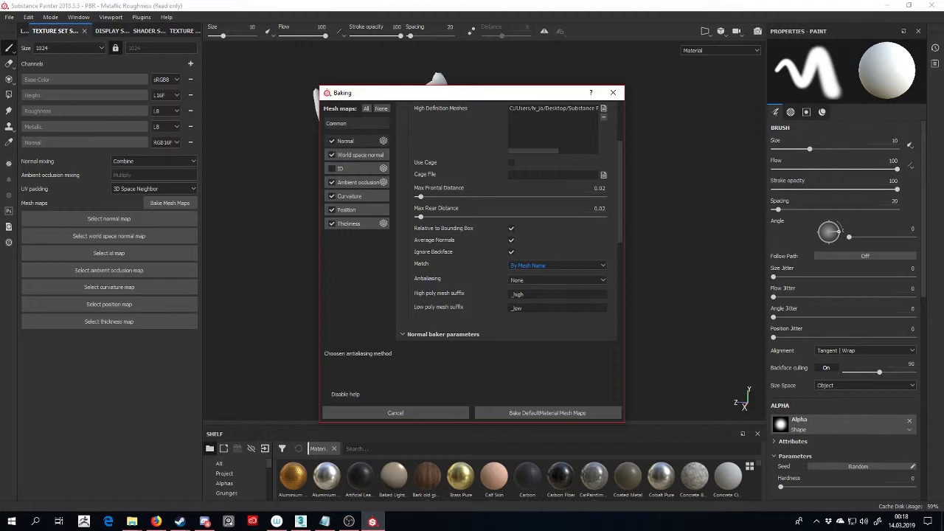
{"action": "left_click", "coordinate": [528, 280]}
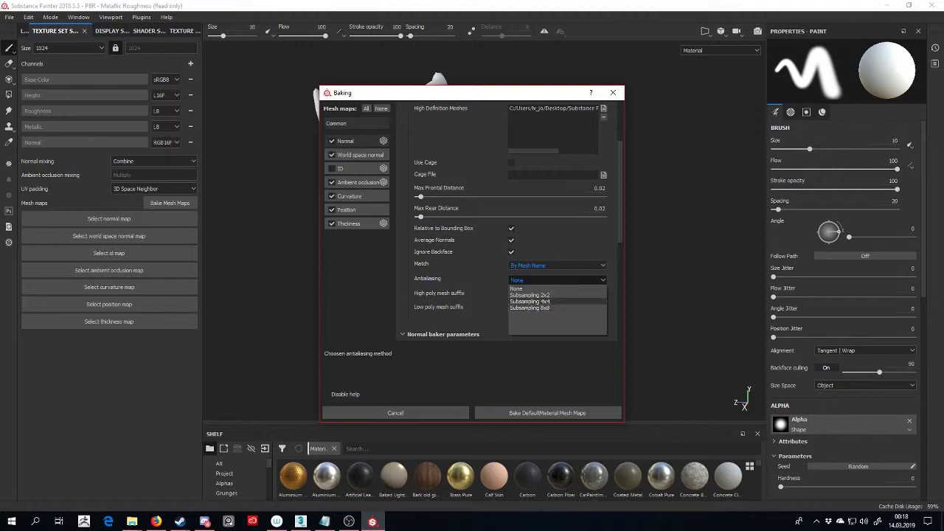
{"action": "left_click", "coordinate": [530, 301]}
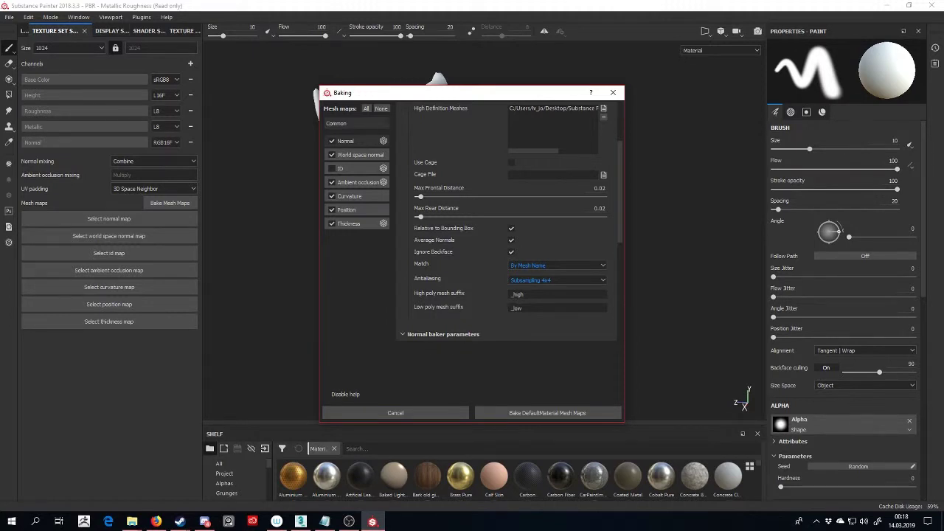
{"action": "left_click", "coordinate": [558, 279]}
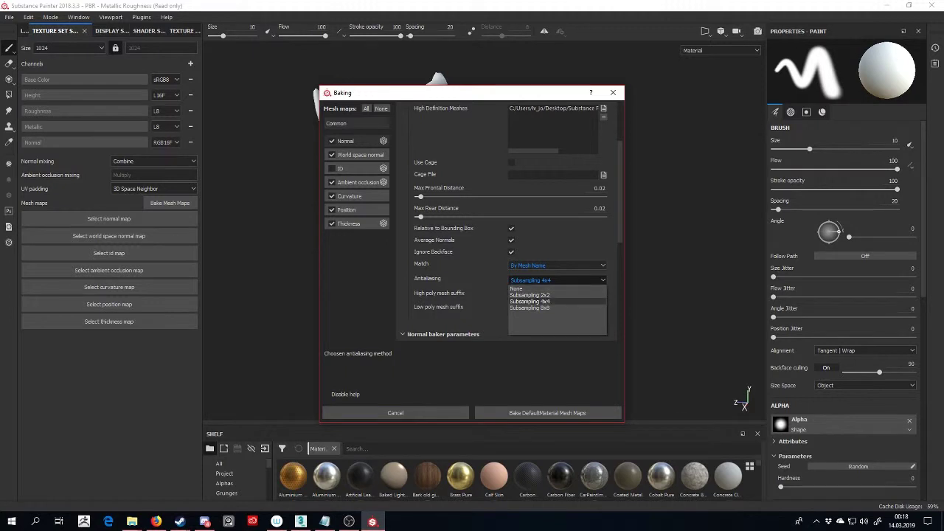
{"action": "left_click", "coordinate": [530, 301]}
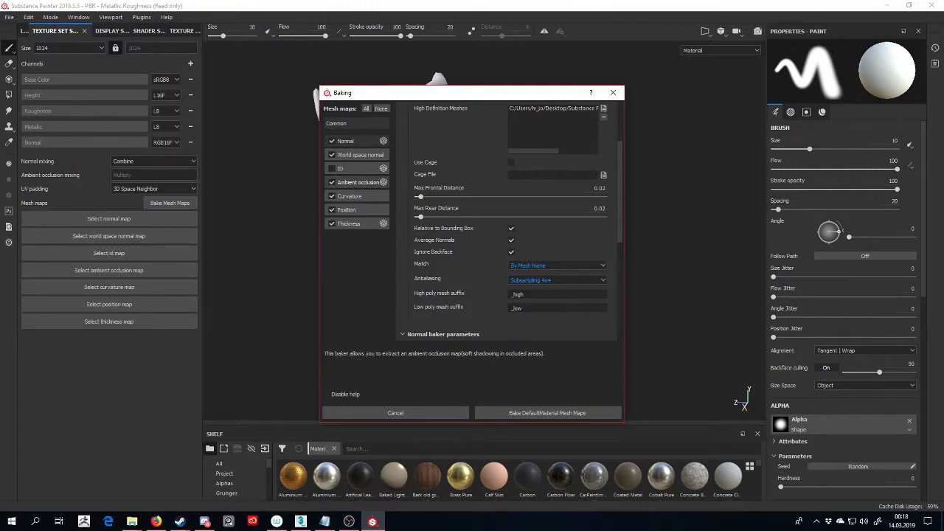
Step: Set the ambient occlusion baker's self occlusion to Only Same Mesh Name
{"action": "left_click", "coordinate": [357, 182]}
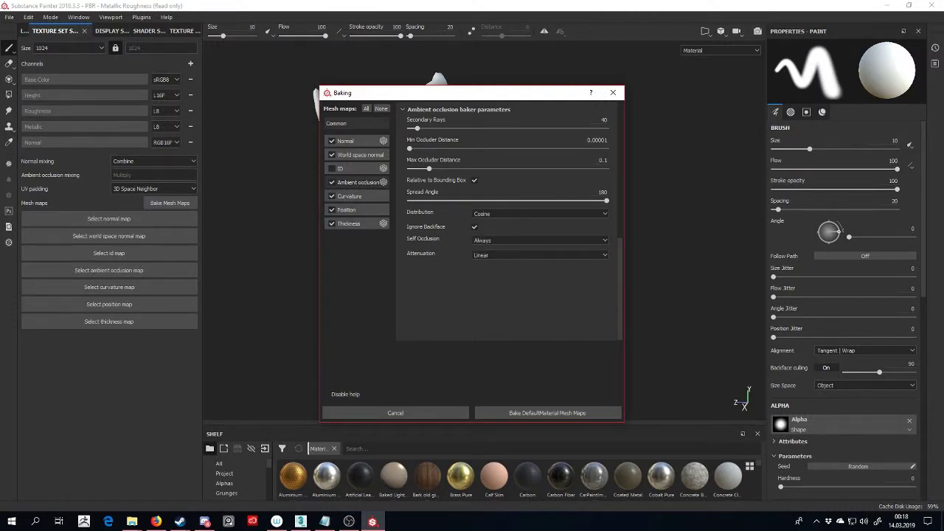
{"action": "left_click", "coordinate": [540, 241]}
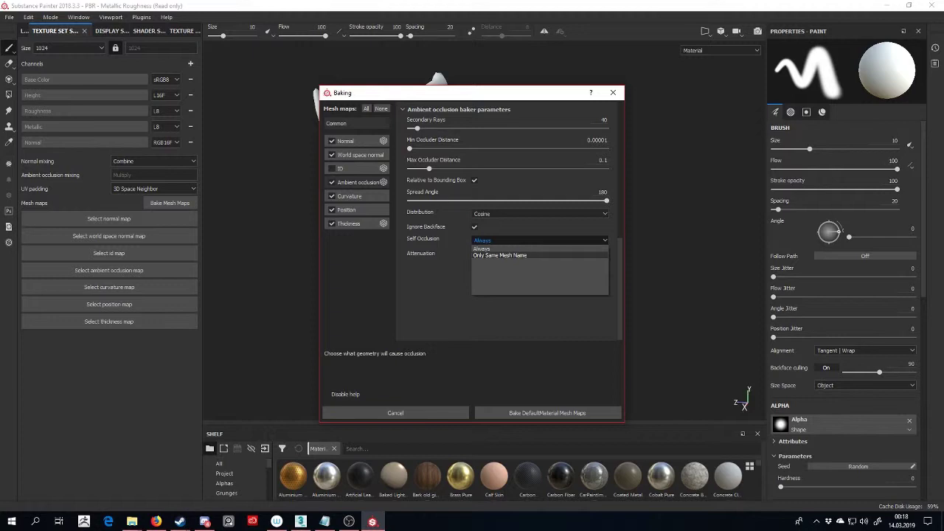
{"action": "left_click", "coordinate": [500, 255]}
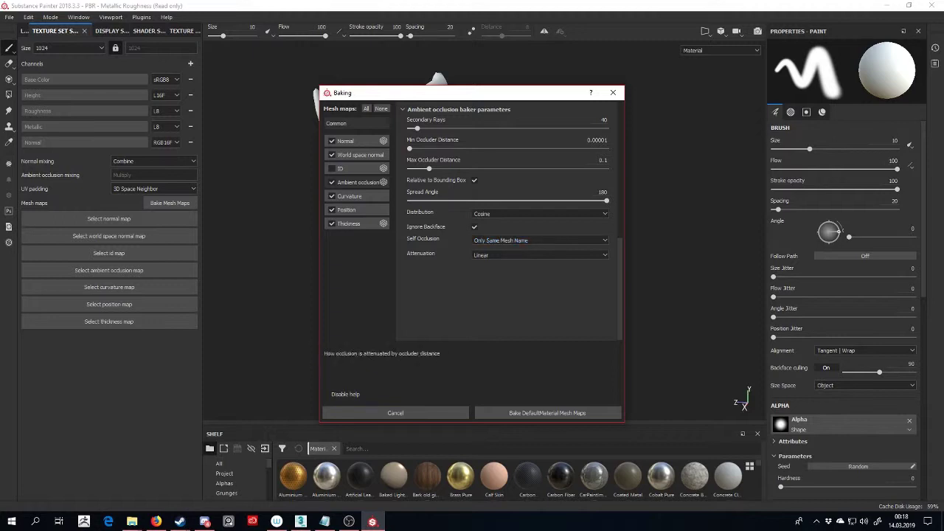
Step: Check the curvature and position baker settings and set the thickness baker's self occlusion to Only Same Mesh Name
{"action": "left_click", "coordinate": [351, 196]}
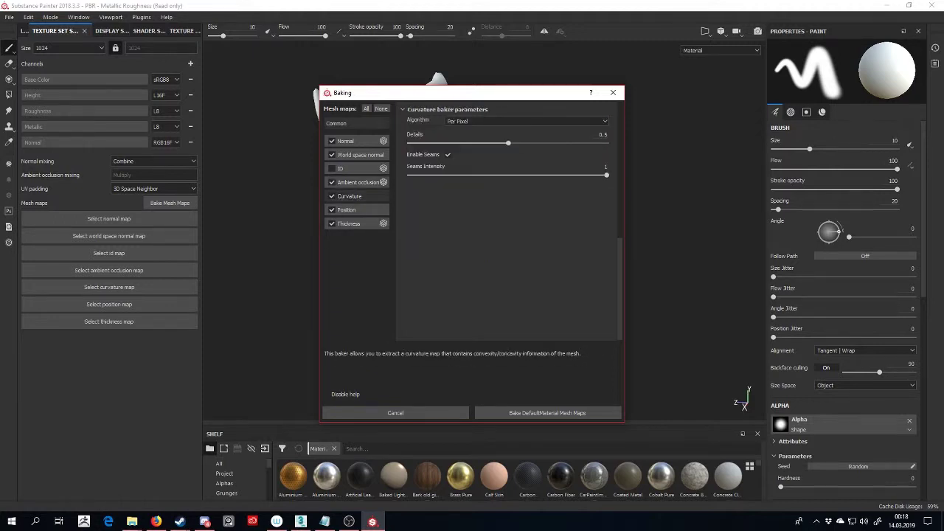
{"action": "left_click", "coordinate": [350, 211]}
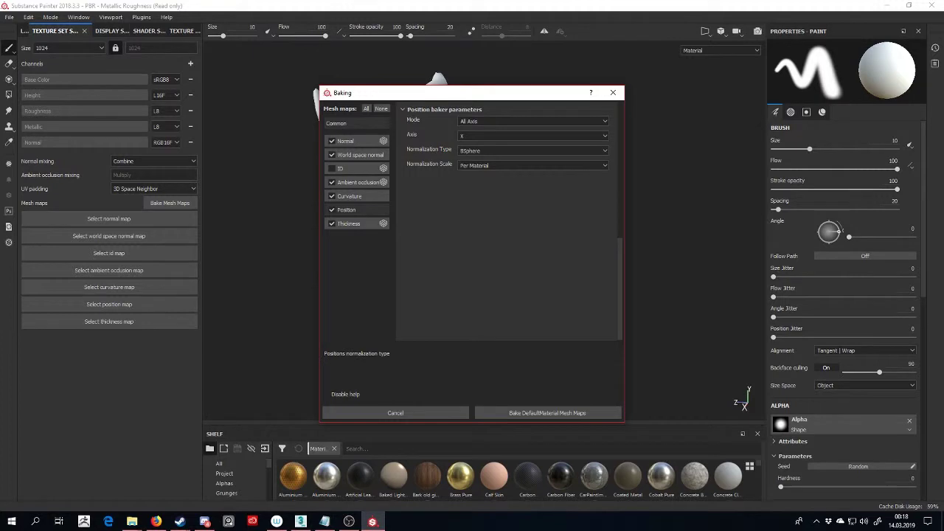
{"action": "left_click", "coordinate": [348, 224]}
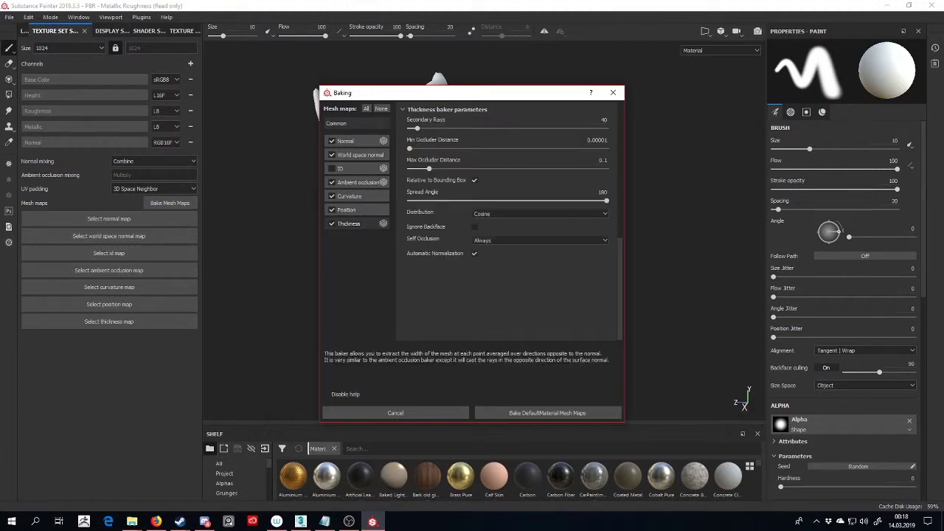
{"action": "left_click", "coordinate": [538, 239]}
{"action": "left_click", "coordinate": [501, 255]}
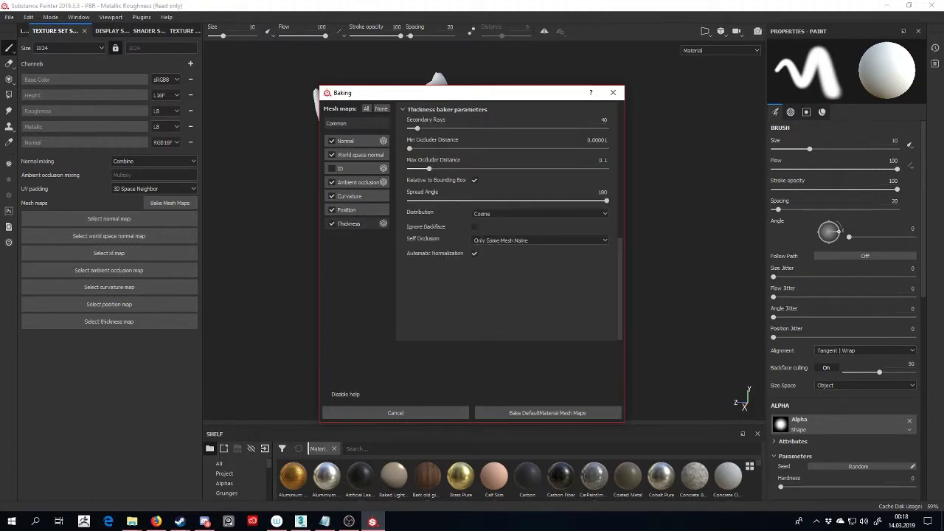
{"action": "left_click", "coordinate": [539, 240]}
{"action": "left_click", "coordinate": [500, 255]}
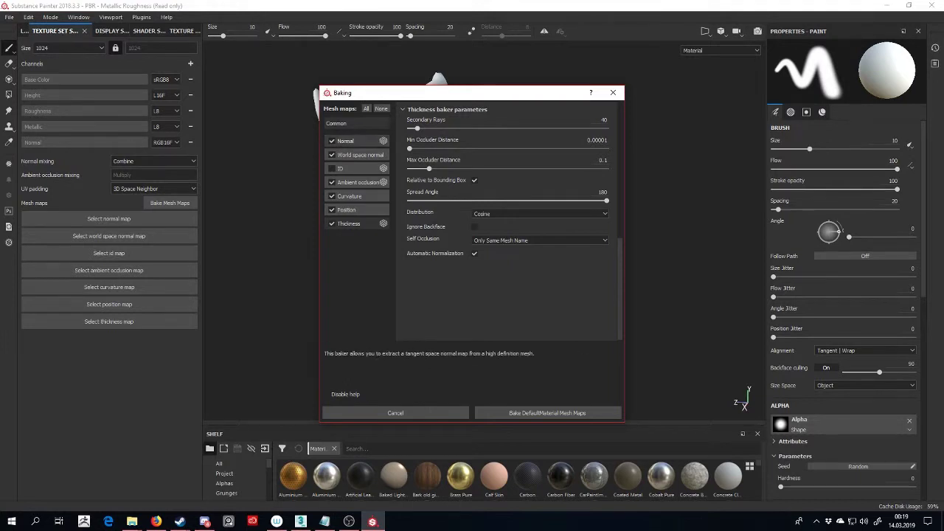
Step: Review the common bake parameters and bake the DefaultMaterial mesh maps
{"action": "left_click", "coordinate": [345, 141]}
{"action": "scroll", "coordinate": [509, 221], "scroll_direction": "up", "scroll_amount": 10}
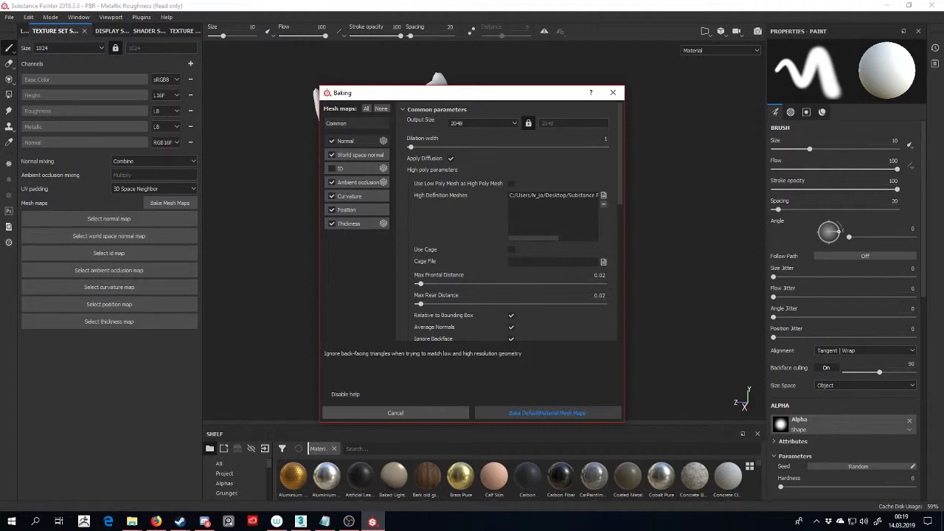
{"action": "left_click", "coordinate": [547, 413]}
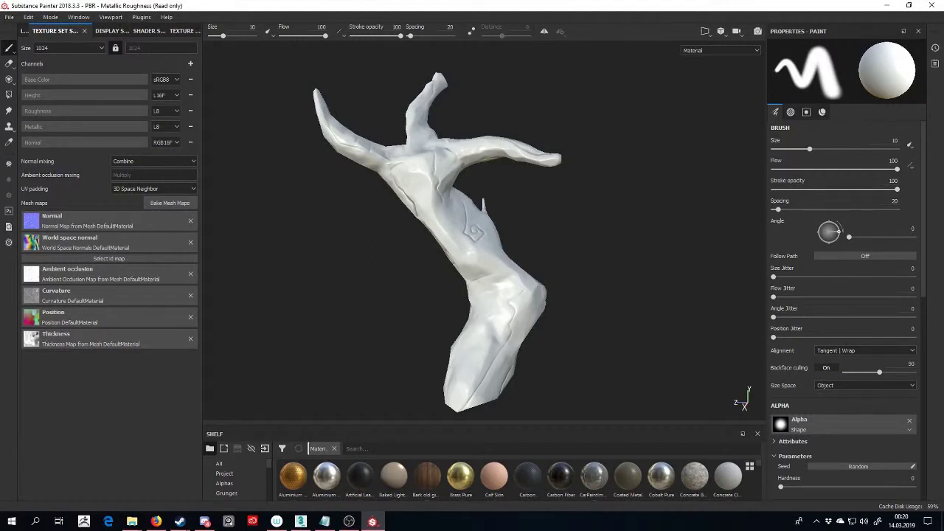
Step: Examine the baked details on the tree's knothole, trunk cracks, base and carved spiral from all sides
{"action": "left_click_drag", "start_coordinate": [216, 303], "coordinate": [355, 297], "text": "alt"}
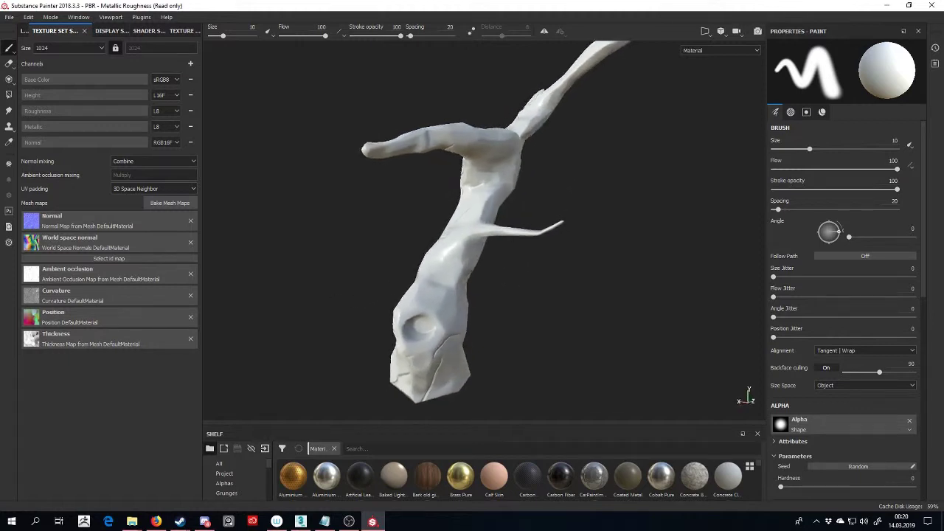
{"action": "left_click_drag", "start_coordinate": [531, 243], "coordinate": [408, 268], "text": "alt"}
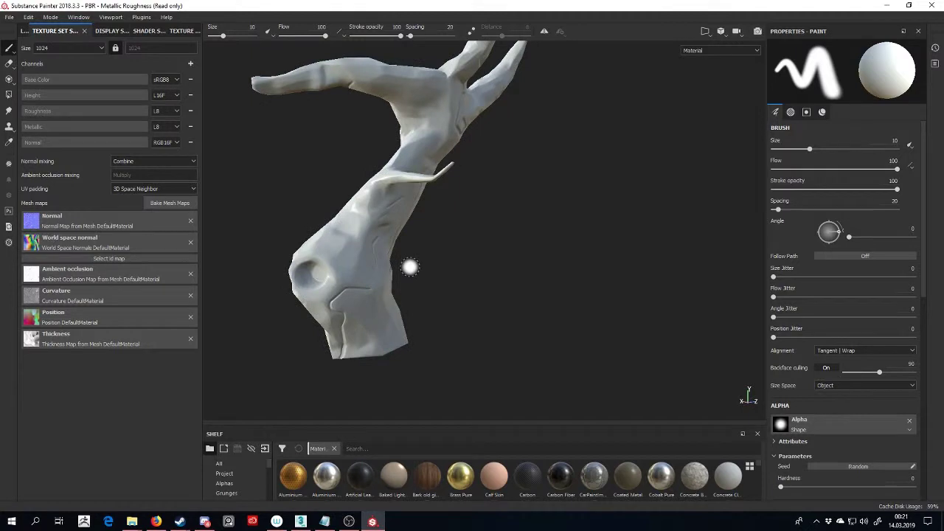
{"action": "middle_click_drag", "start_coordinate": [409, 268], "coordinate": [468, 270], "text": "alt"}
{"action": "scroll", "coordinate": [468, 270], "scroll_direction": "up", "scroll_amount": 6}
{"action": "mouse_move", "coordinate": [421, 255]}
{"action": "left_mouse_down", "text": "alt"}
{"action": "mouse_move", "coordinate": [455, 241]}
{"action": "mouse_move", "coordinate": [472, 258]}
{"action": "mouse_move", "coordinate": [520, 228]}
{"action": "left_mouse_up", "text": "alt"}
{"action": "right_click_drag", "start_coordinate": [402, 255], "coordinate": [517, 258], "text": "alt"}
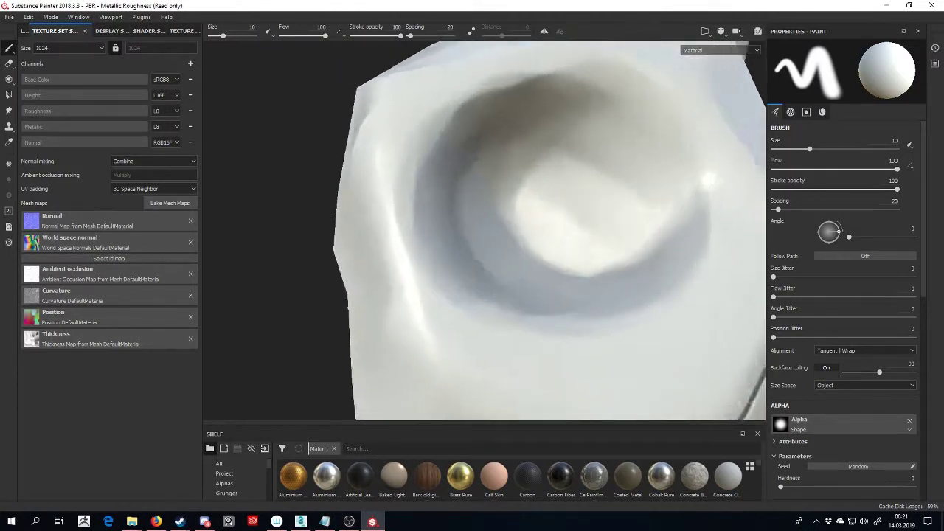
{"action": "left_click_drag", "start_coordinate": [516, 258], "coordinate": [546, 255], "text": "alt"}
{"action": "right_click_drag", "start_coordinate": [546, 254], "coordinate": [391, 255], "text": "alt"}
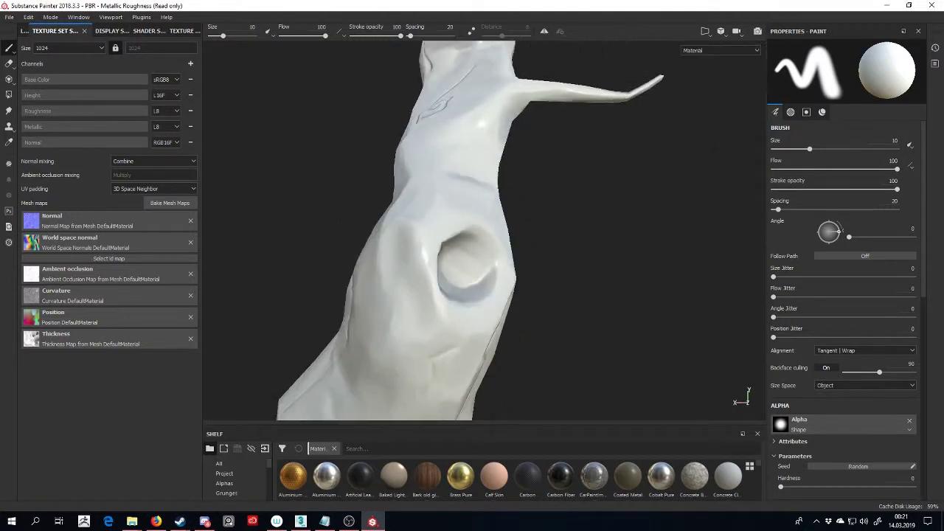
{"action": "left_click_drag", "start_coordinate": [369, 258], "coordinate": [509, 247], "text": "alt"}
{"action": "left_click_drag", "start_coordinate": [413, 251], "coordinate": [480, 261], "text": "alt"}
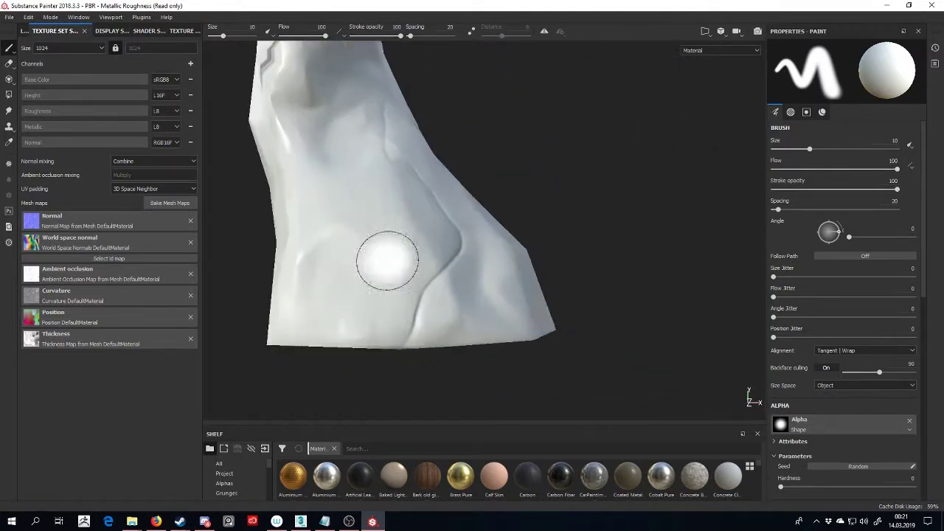
{"action": "left_click_drag", "start_coordinate": [386, 261], "coordinate": [410, 285], "text": "alt"}
{"action": "middle_click_drag", "start_coordinate": [398, 170], "coordinate": [432, 316], "text": "alt"}
{"action": "left_click_drag", "start_coordinate": [432, 316], "coordinate": [540, 302], "text": "alt"}
{"action": "left_click_drag", "start_coordinate": [472, 295], "coordinate": [379, 284], "text": "alt"}
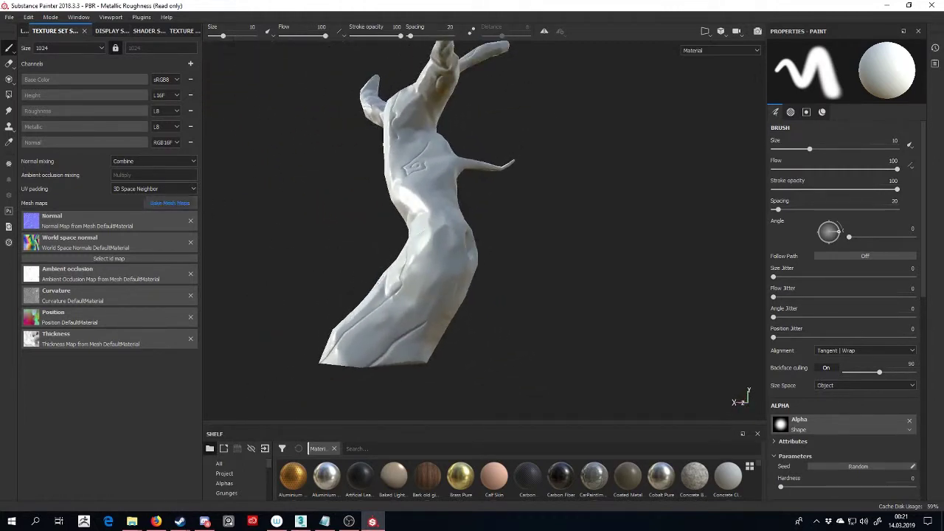
Step: Recheck the common bake parameters without rebaking and examine the tree's branches up close
{"action": "left_click", "coordinate": [169, 203]}
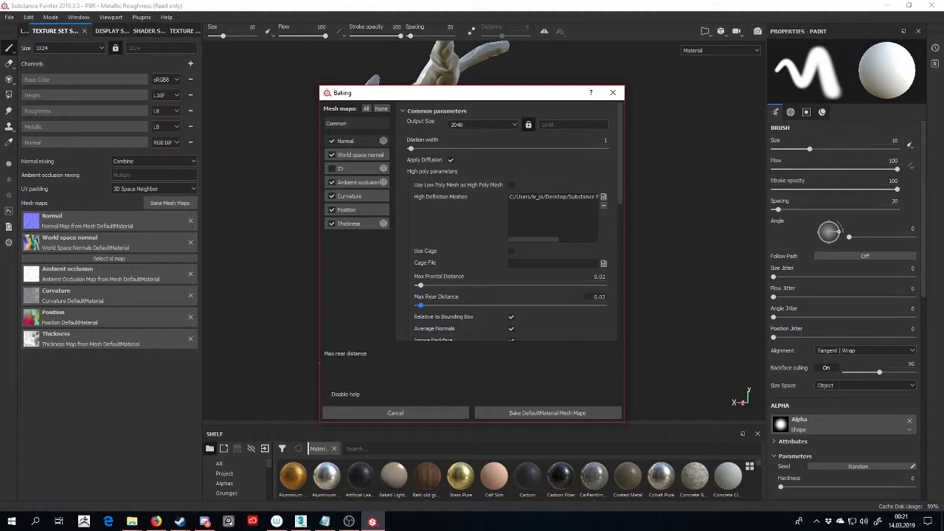
{"action": "left_click", "coordinate": [612, 92]}
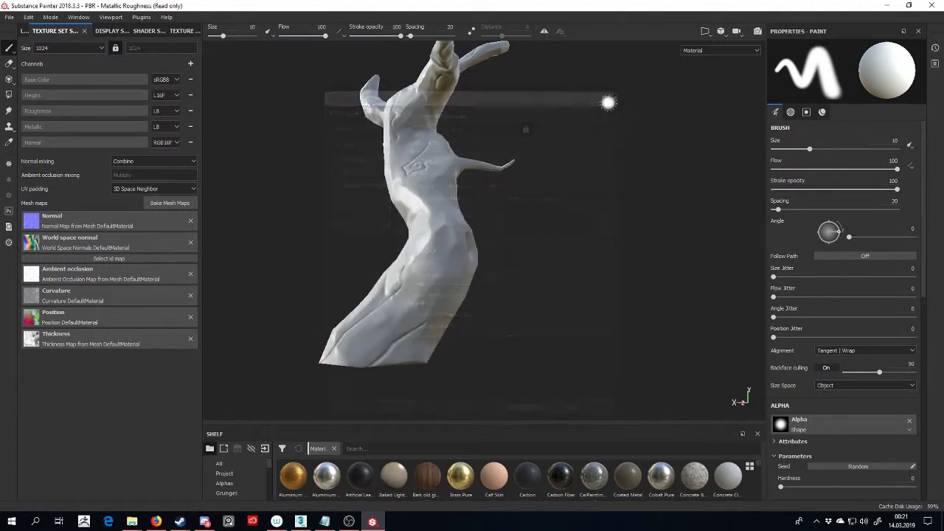
{"action": "left_click_drag", "start_coordinate": [537, 161], "coordinate": [388, 259], "text": "alt"}
{"action": "right_click_drag", "start_coordinate": [388, 259], "coordinate": [459, 273], "text": "alt"}
{"action": "left_click_drag", "start_coordinate": [458, 271], "coordinate": [339, 240], "text": "alt"}
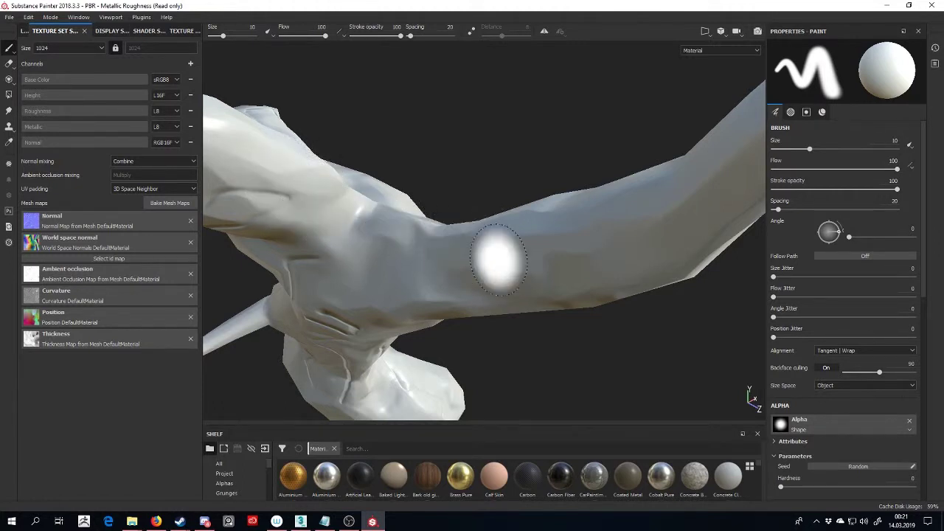
Step: Display the tree with the Normal+Height+Mesh channel, examine its baked normals and look at the bake settings again
{"action": "left_click_drag", "start_coordinate": [334, 213], "coordinate": [700, 85], "text": "alt"}
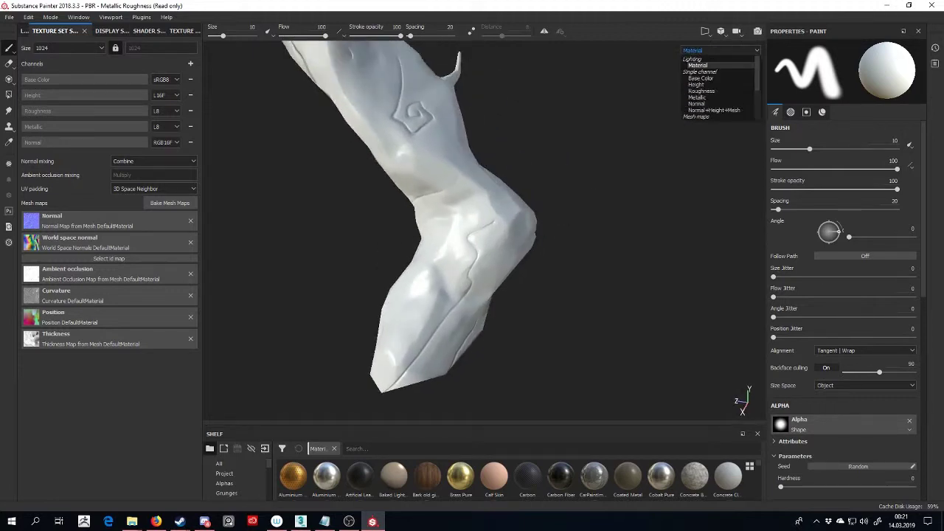
{"action": "left_click", "coordinate": [714, 110]}
{"action": "left_click_drag", "start_coordinate": [501, 233], "coordinate": [288, 221], "text": "alt"}
{"action": "left_click_drag", "start_coordinate": [387, 221], "coordinate": [343, 199], "text": "alt"}
{"action": "left_click", "coordinate": [170, 203]}
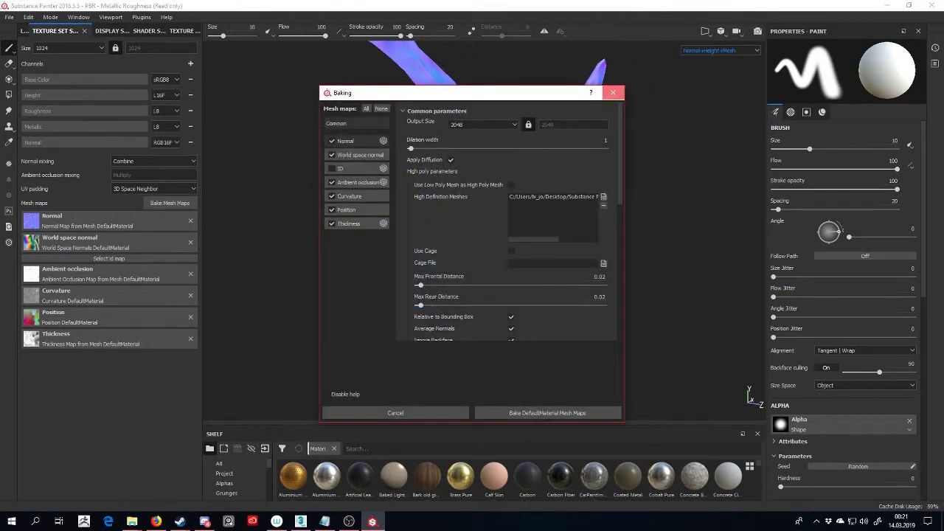
{"action": "left_click", "coordinate": [613, 92]}
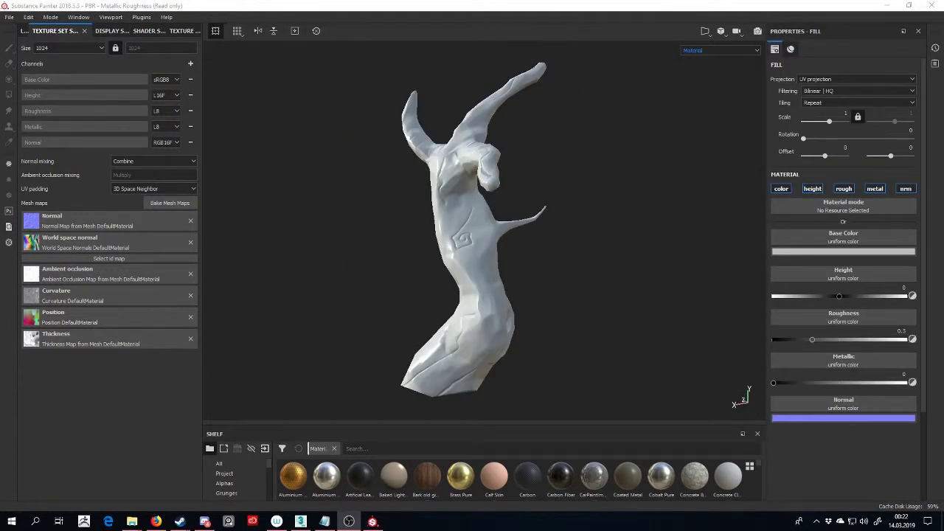
Step: Delete both existing layers, the fill layer and the paint layer, from the layer stack
{"action": "mouse_move", "coordinate": [442, 236]}
{"action": "left_mouse_down", "text": "alt"}
{"action": "mouse_move", "coordinate": [537, 279]}
{"action": "mouse_move", "coordinate": [532, 258]}
{"action": "left_mouse_up", "text": "alt"}
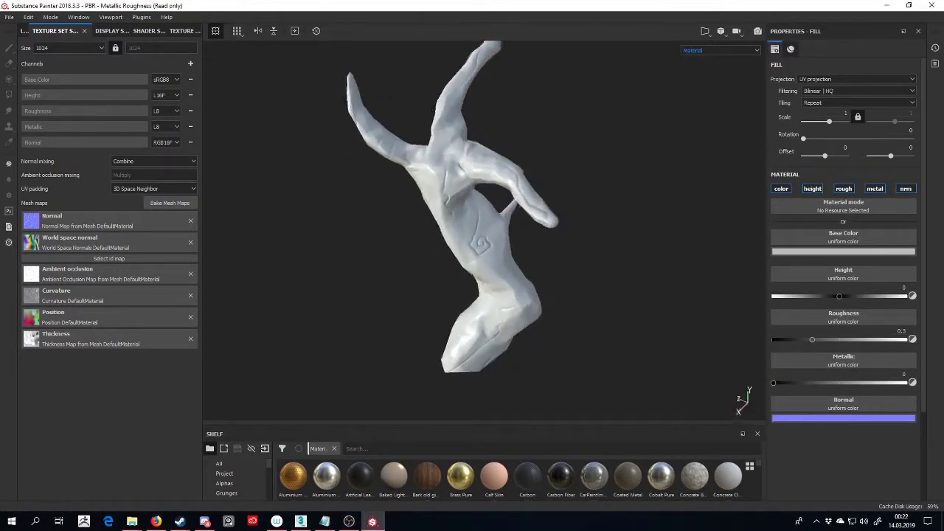
{"action": "left_click", "coordinate": [25, 31]}
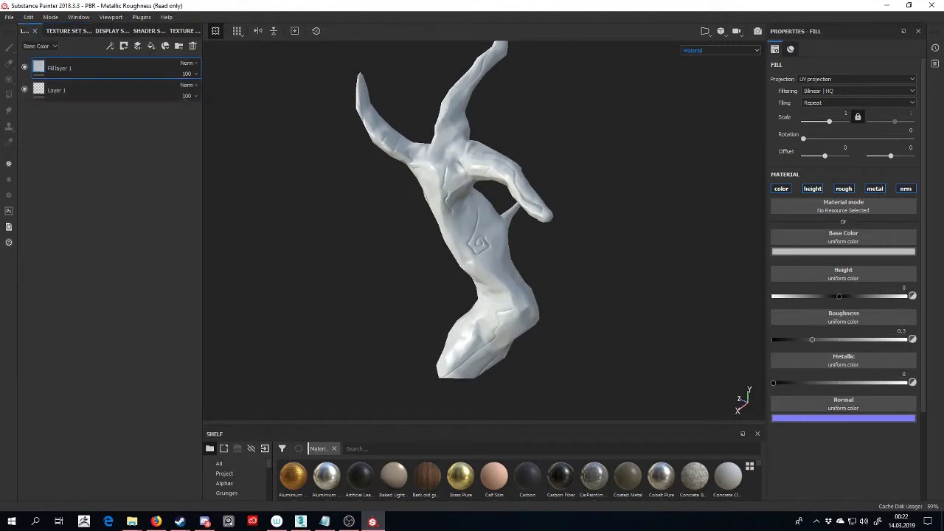
{"action": "left_click_drag", "start_coordinate": [472, 247], "coordinate": [474, 229], "text": "alt"}
{"action": "double_click", "coordinate": [192, 45]}
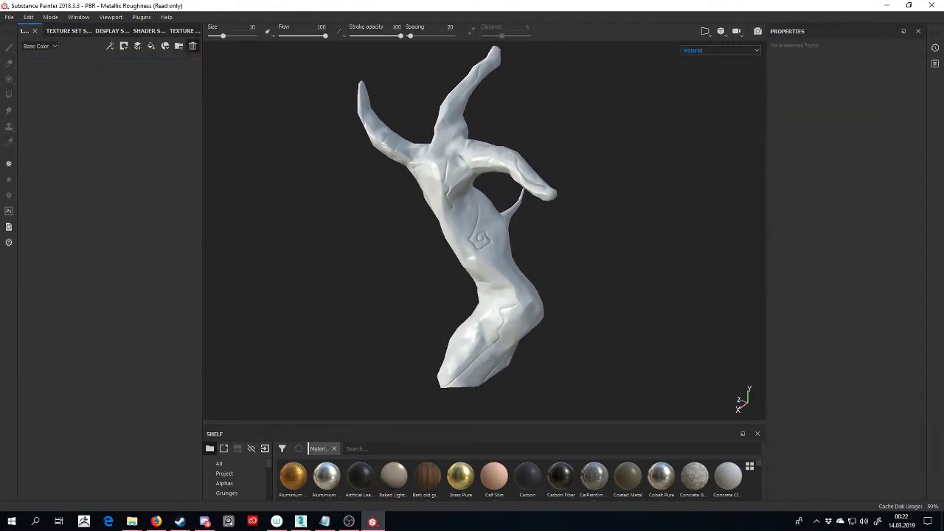
Step: Add a new fill layer with a black mask
{"action": "left_click", "coordinate": [152, 45]}
{"action": "right_click", "coordinate": [91, 67]}
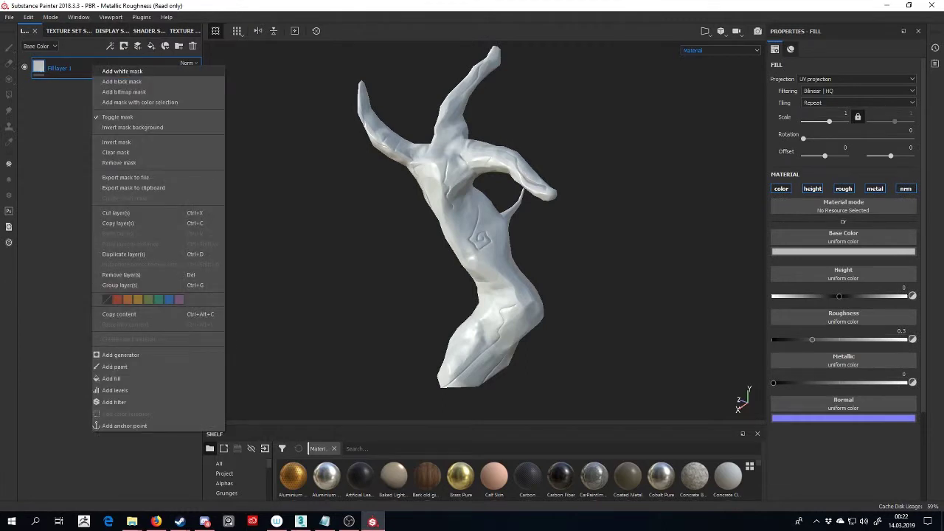
{"action": "left_click", "coordinate": [125, 70]}
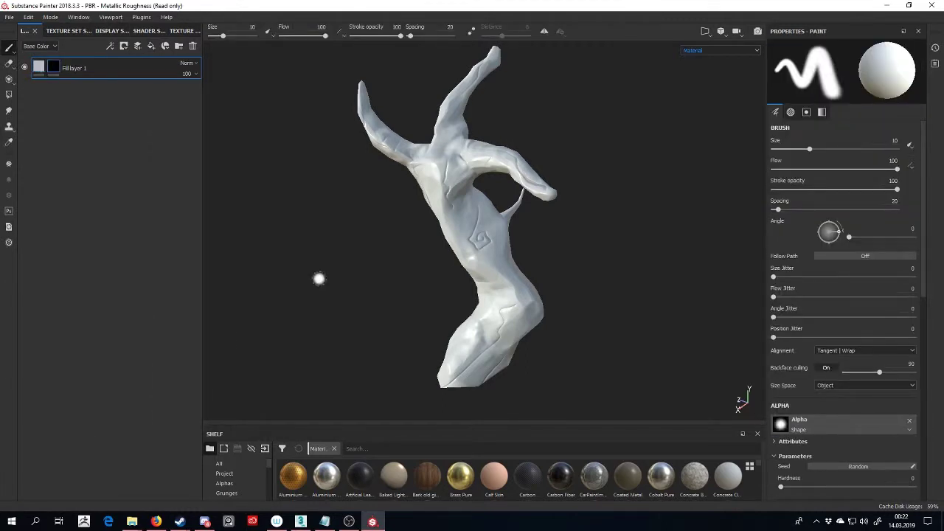
{"action": "left_click_drag", "start_coordinate": [319, 278], "coordinate": [239, 306], "text": "alt"}
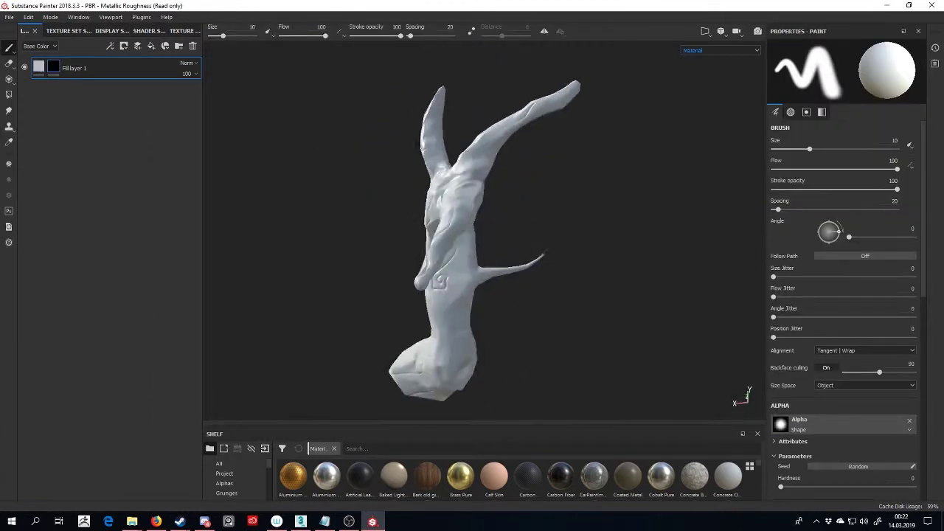
{"action": "mouse_move", "coordinate": [346, 317]}
{"action": "left_mouse_down", "text": "alt"}
{"action": "mouse_move", "coordinate": [354, 290]}
{"action": "mouse_move", "coordinate": [449, 286]}
{"action": "left_mouse_up", "text": "alt"}
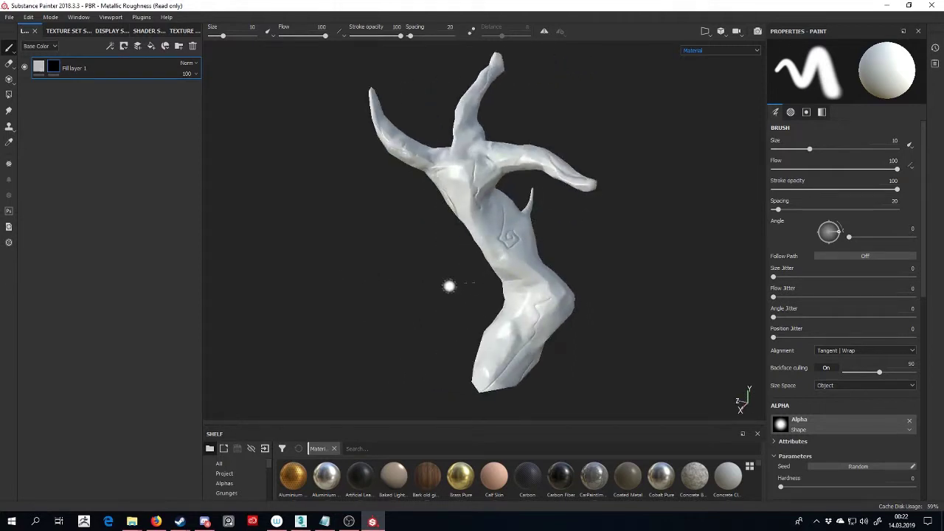
{"action": "scroll", "coordinate": [415, 293], "scroll_direction": "down", "scroll_amount": 3}
{"action": "middle_click_drag", "start_coordinate": [441, 263], "coordinate": [404, 271], "text": "alt"}
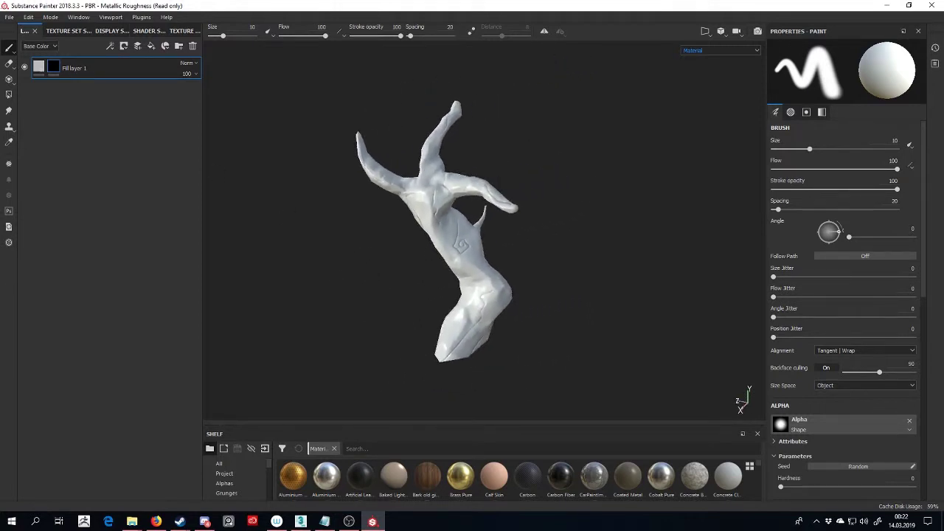